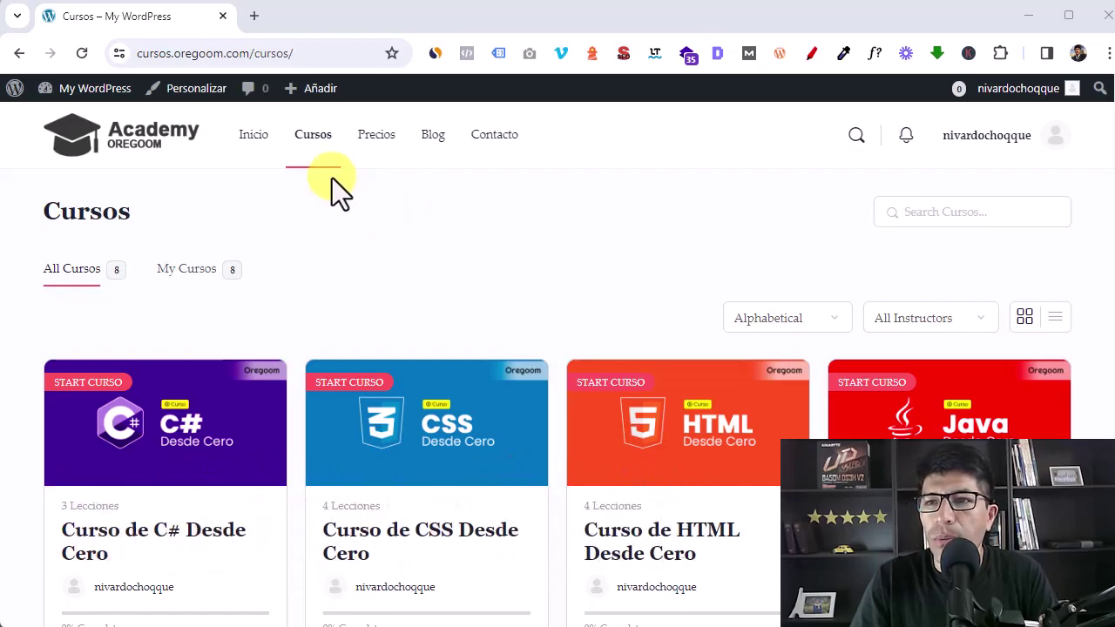
# Go from the site to the WordPress dashboard and open the BuddyBoss settings
pyautogui.click(86, 92)
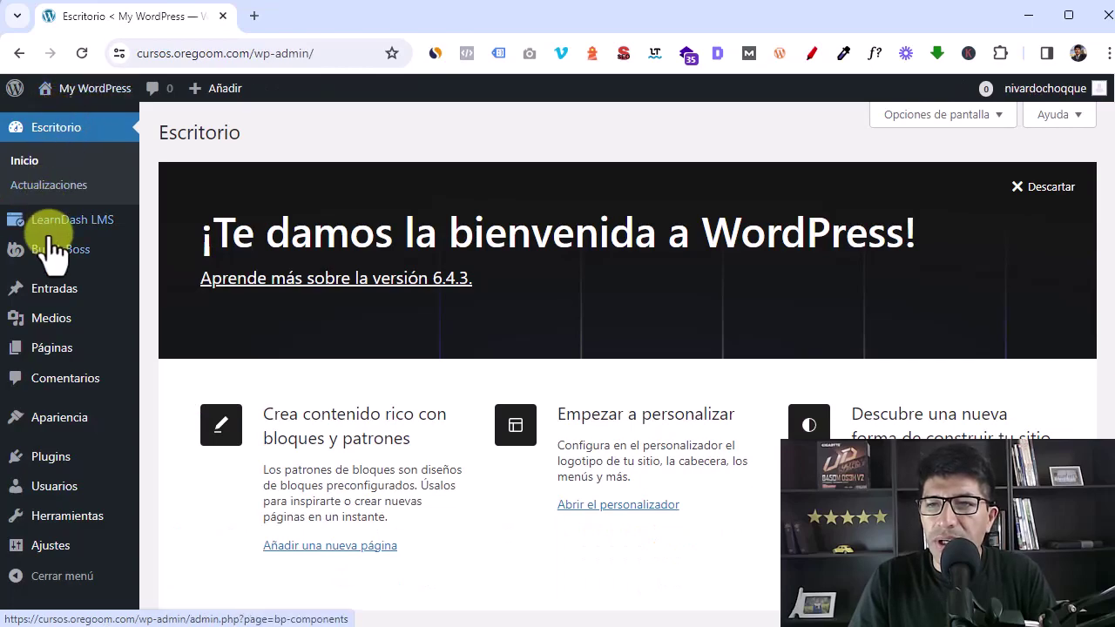
pyautogui.moveTo(54, 258)
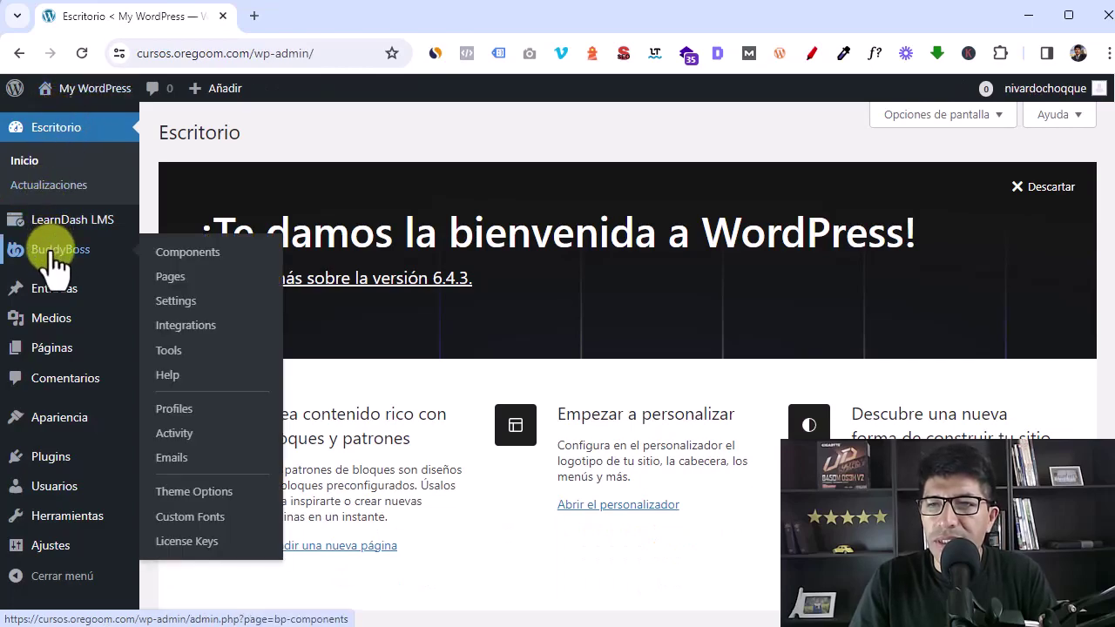
pyautogui.click(178, 299)
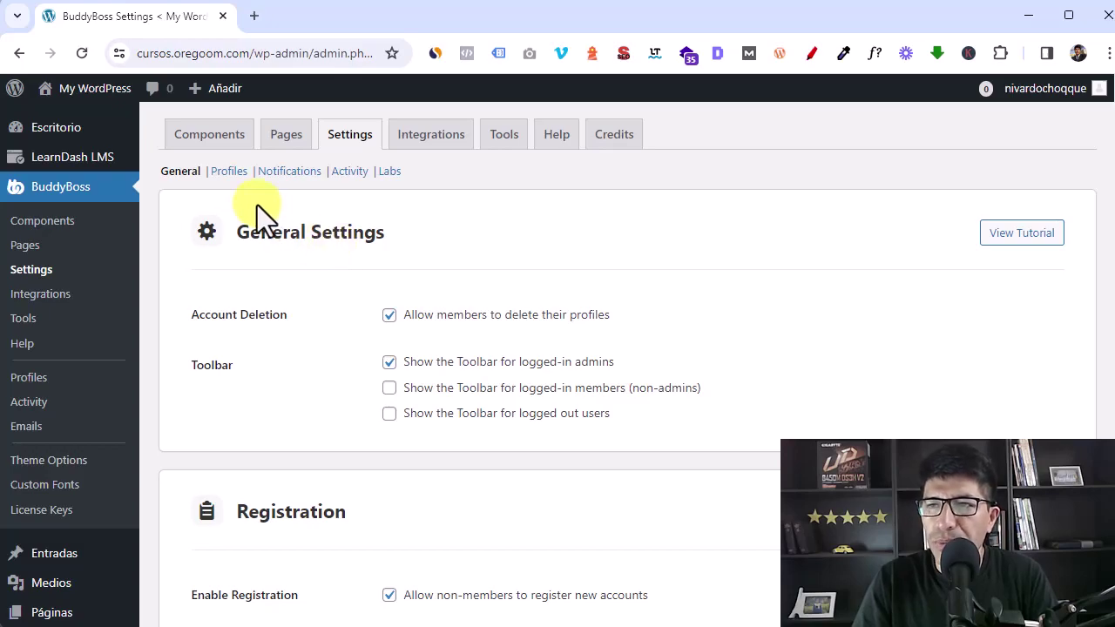
# Look through the BuddyBoss Profiles, Notifications and Activity settings
pyautogui.click(229, 174)
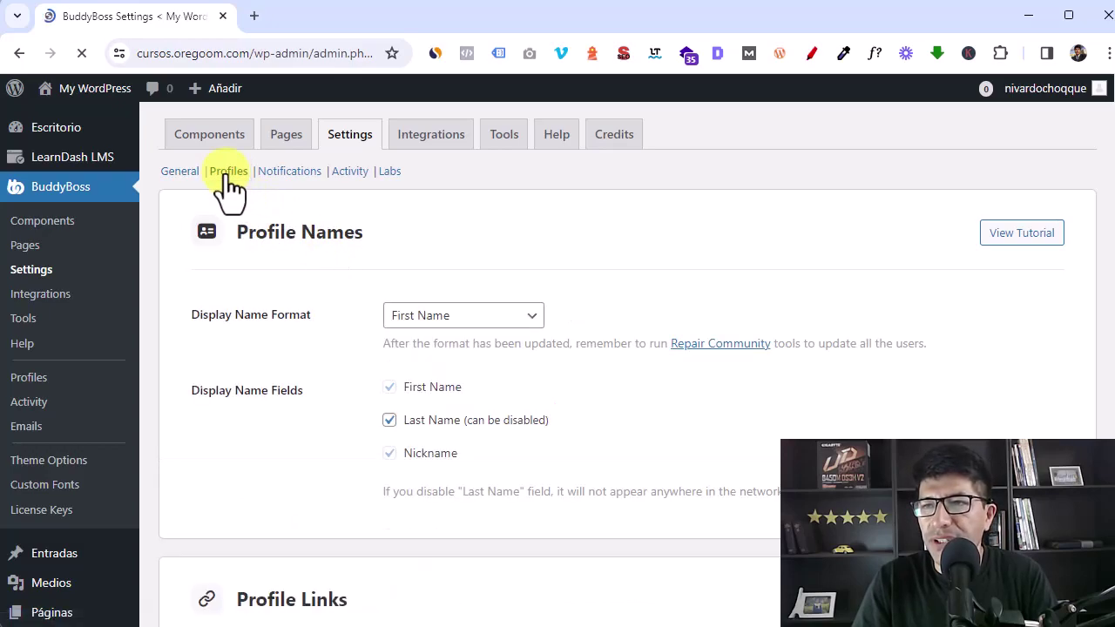
pyautogui.scroll(-5, 298, 268)
pyautogui.scroll(5, 299, 269)
pyautogui.click(289, 178)
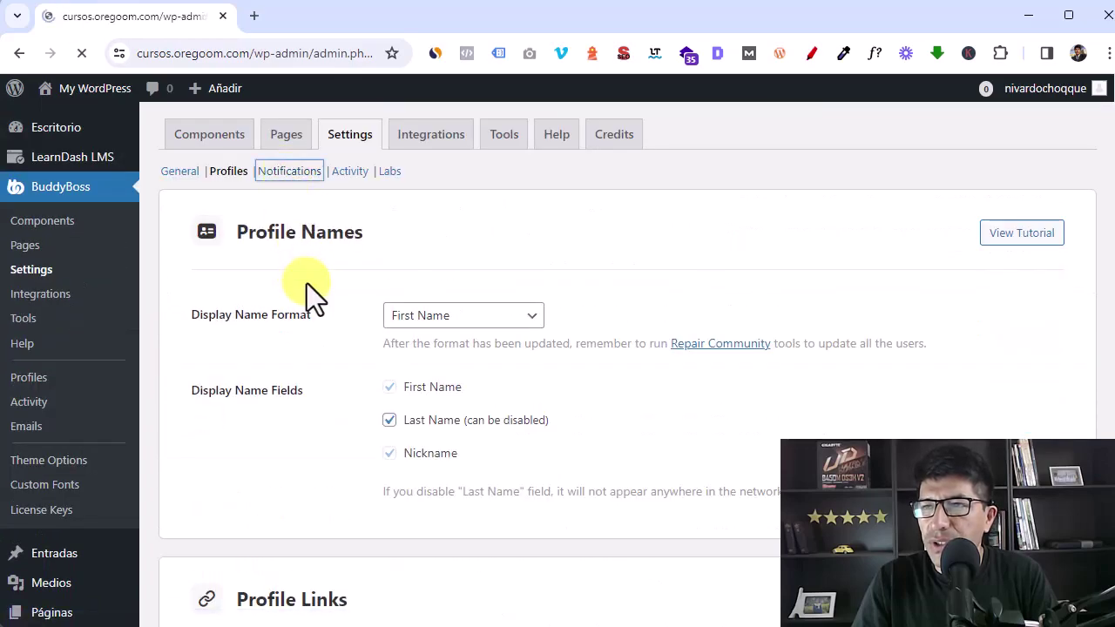
pyautogui.scroll(1, 307, 283)
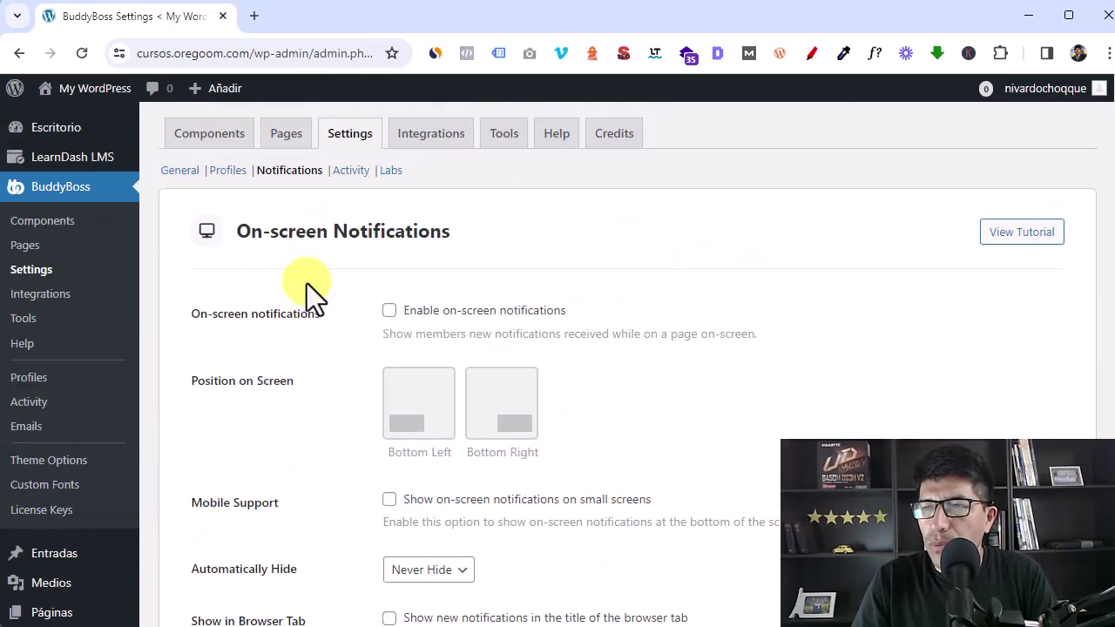
pyautogui.click(352, 174)
pyautogui.scroll(-8, 331, 388)
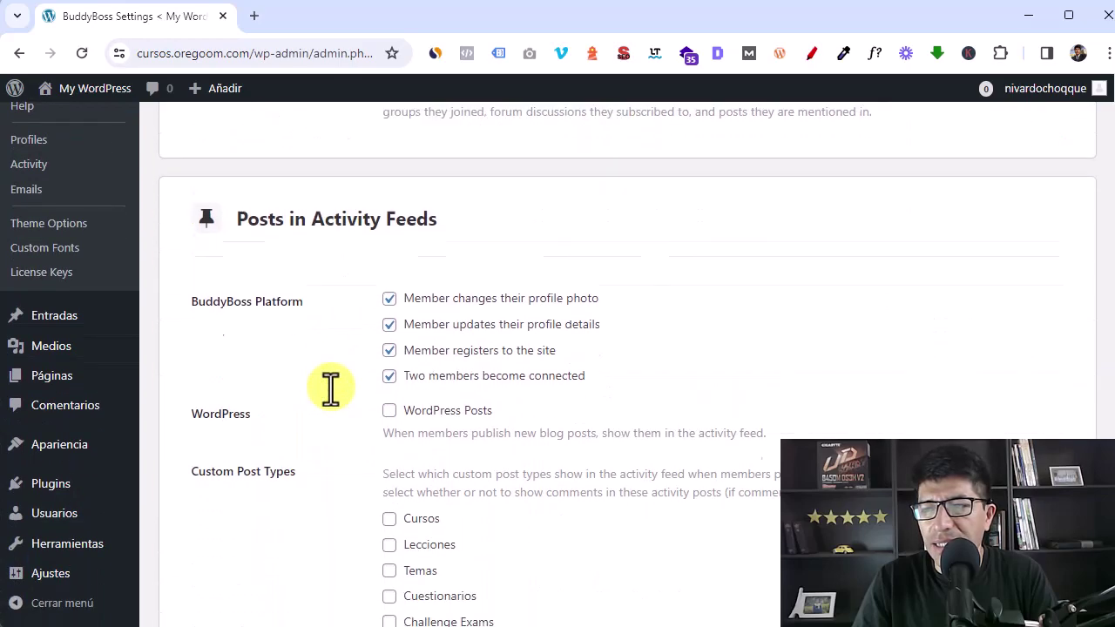
pyautogui.scroll(-3, 331, 388)
pyautogui.scroll(10, 307, 362)
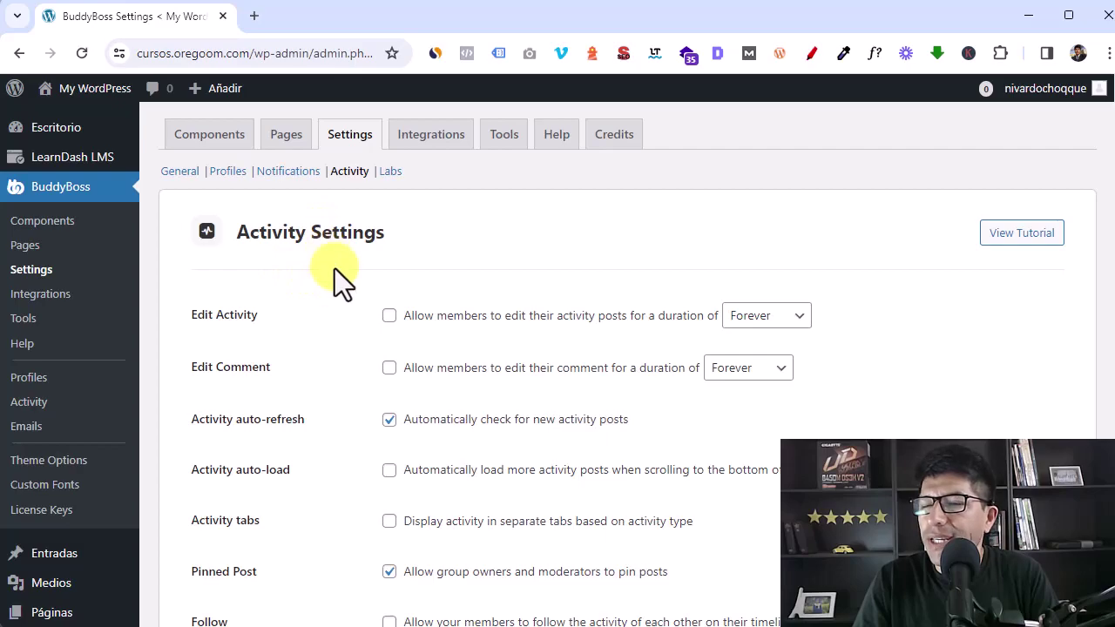
pyautogui.click(228, 172)
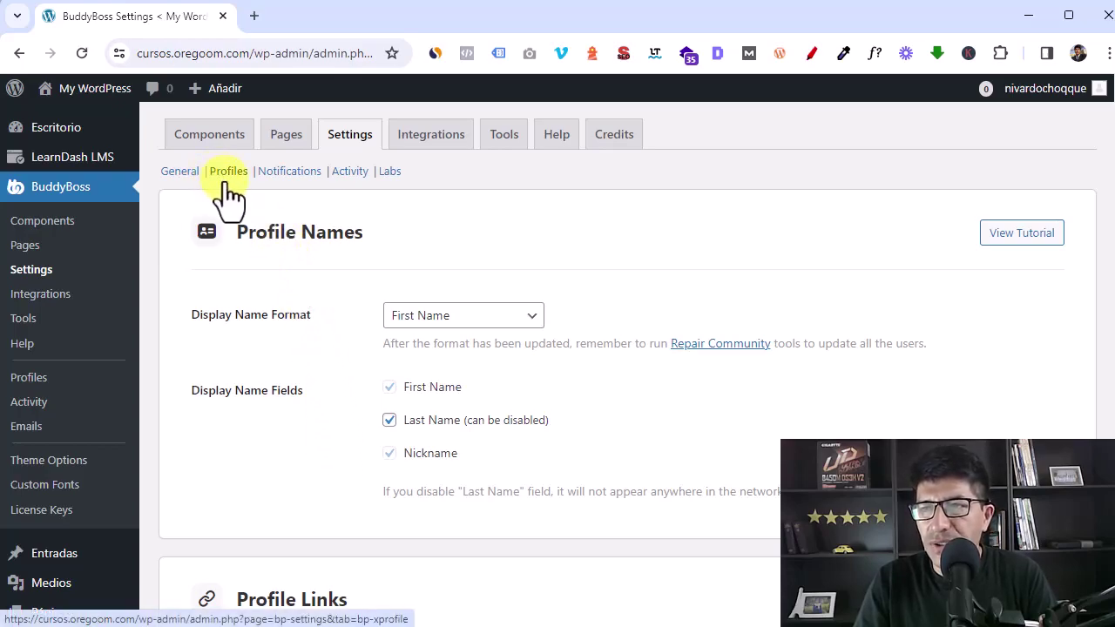
pyautogui.click(361, 173)
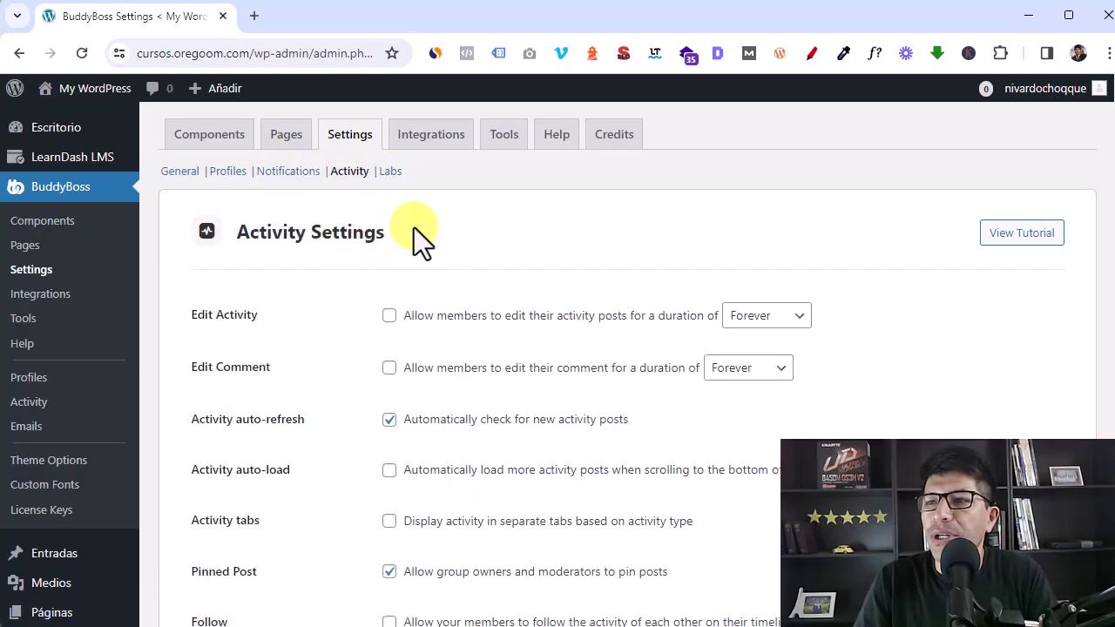
# Go through the BuddyBoss App and BuddyPress integrations and open the LearnDash integration settings
pyautogui.click(434, 153)
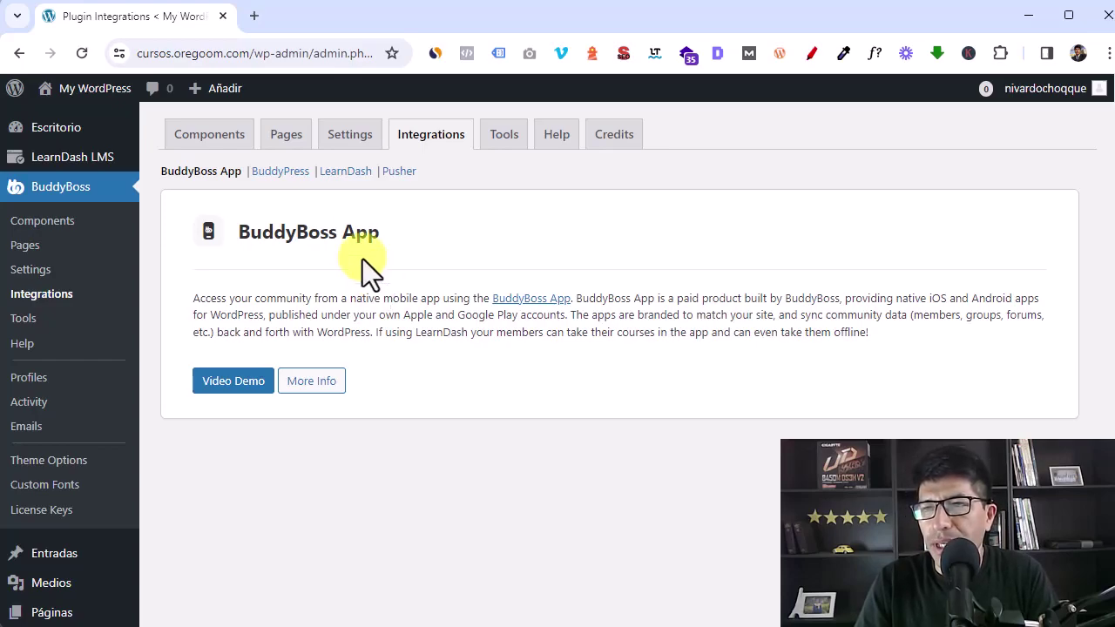
pyautogui.click(279, 172)
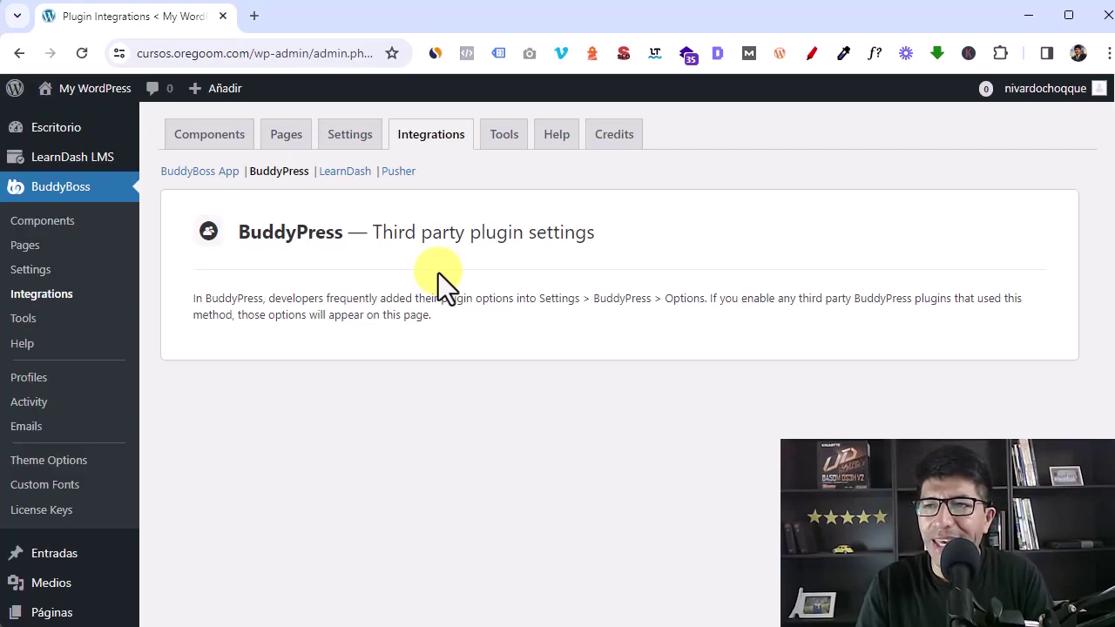
pyautogui.click(346, 173)
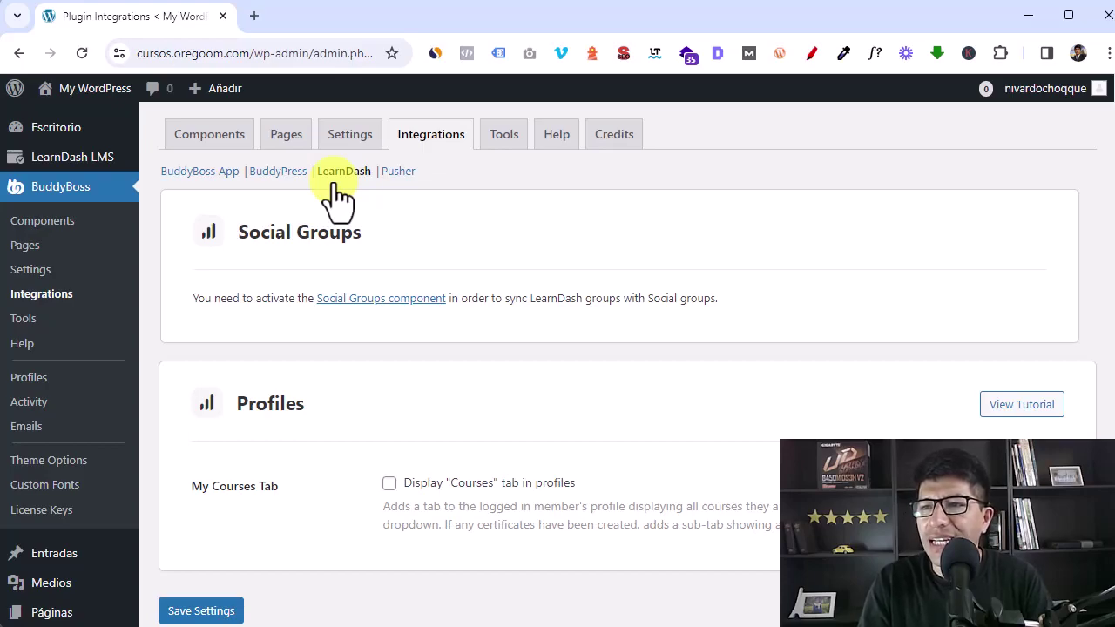
# Open the site's front end in a new browser tab and examine the entries in the account dropdown
pyautogui.moveTo(87, 88)
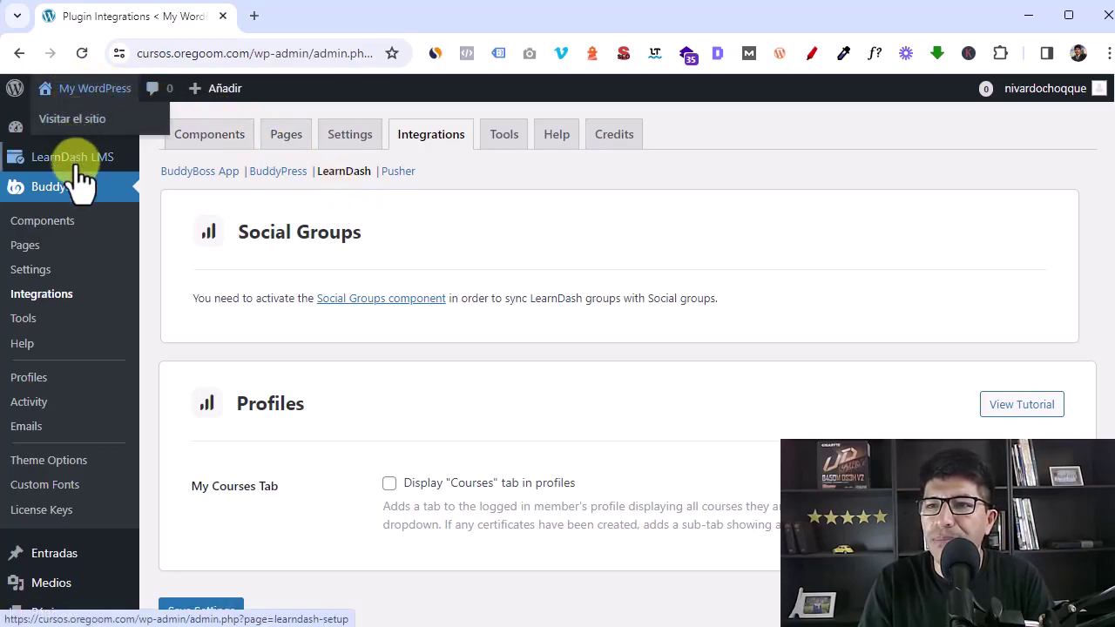
pyautogui.rightClick(75, 122)
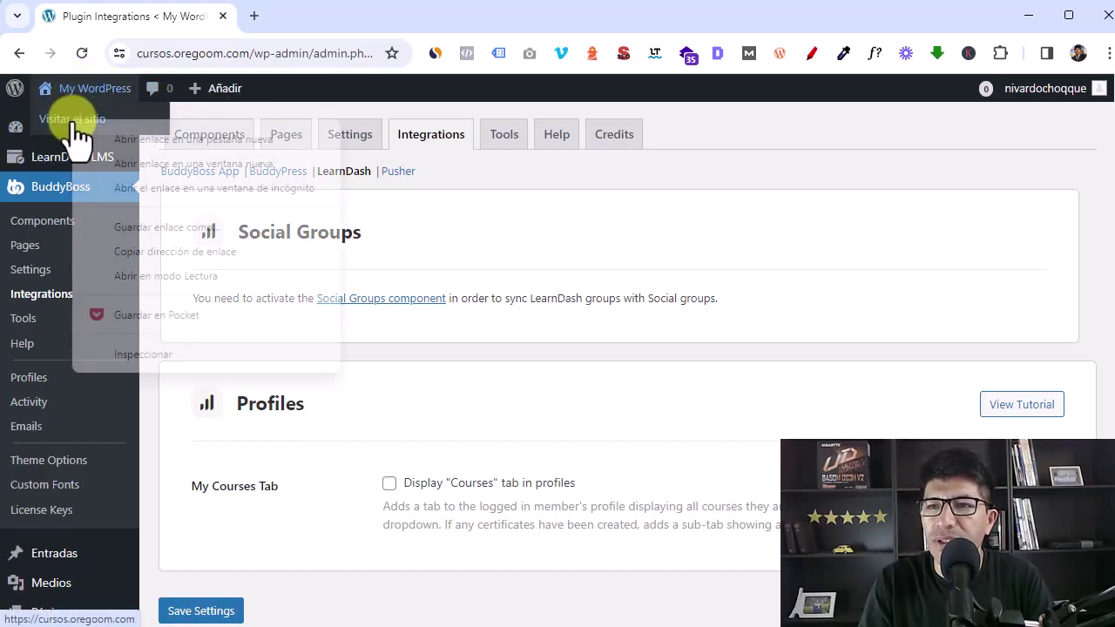
pyautogui.click(169, 137)
pyautogui.click(309, 26)
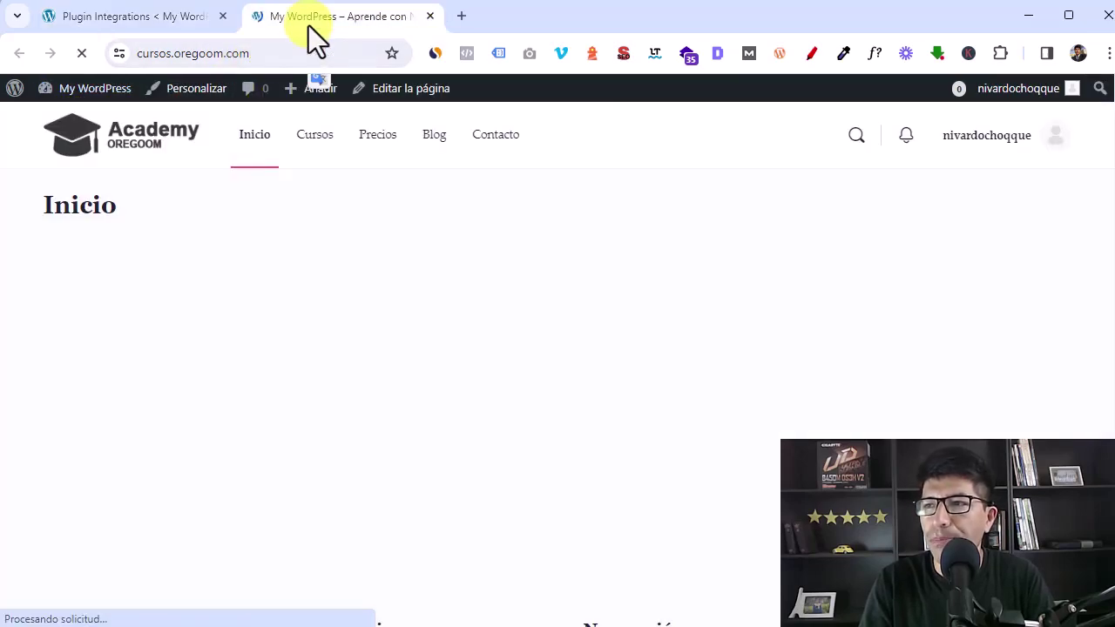
pyautogui.moveTo(1041, 171)
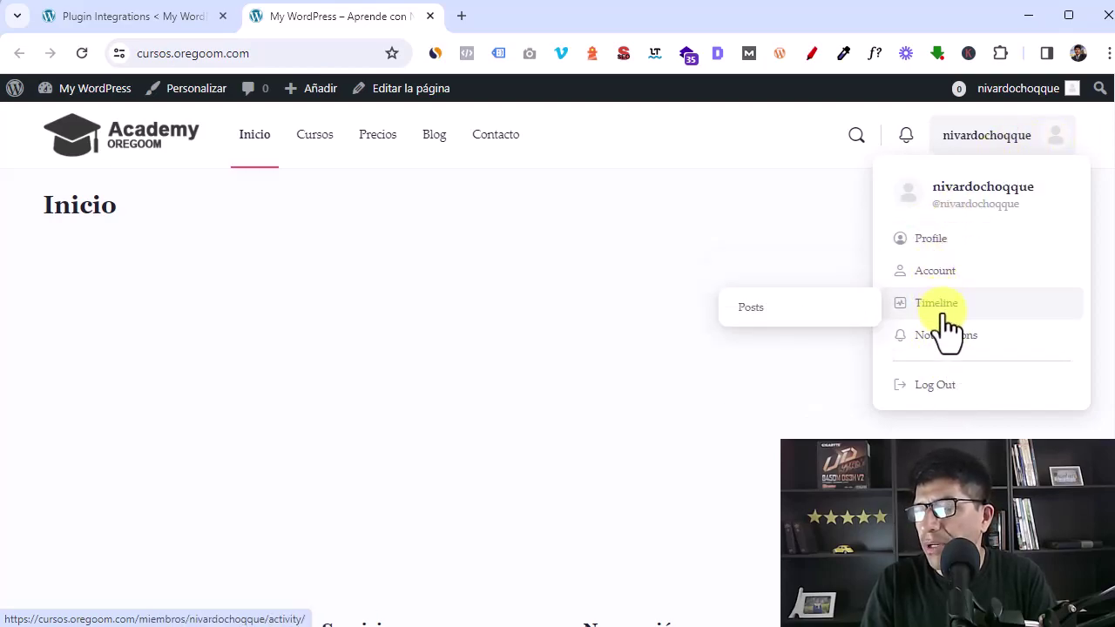
pyautogui.moveTo(941, 275)
pyautogui.moveTo(949, 311)
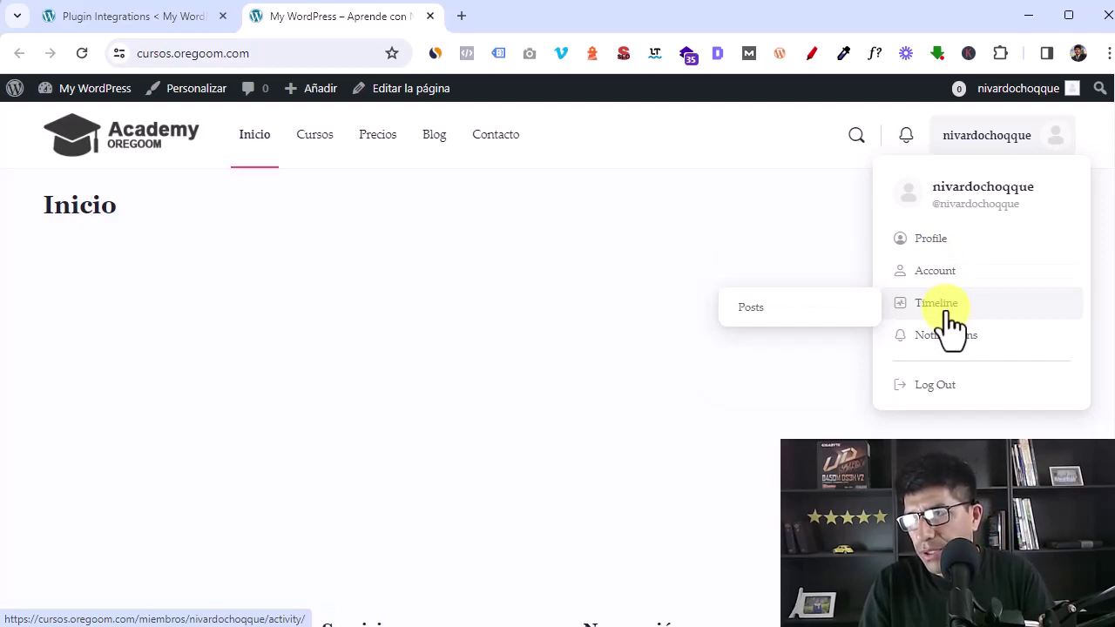
pyautogui.moveTo(939, 245)
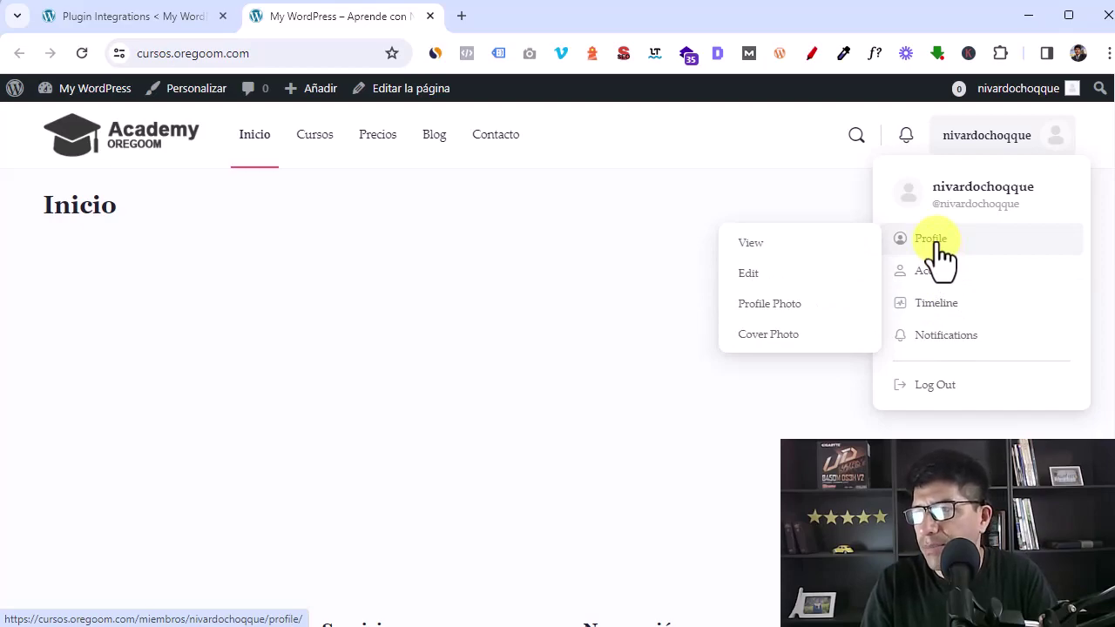
pyautogui.moveTo(937, 347)
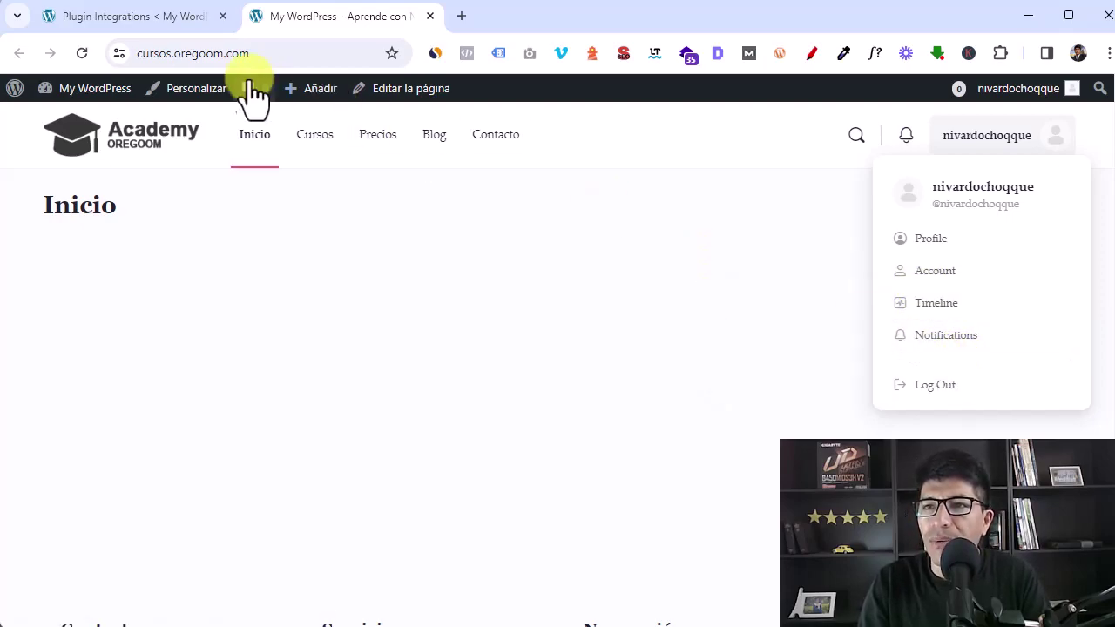
# Return to the LearnDash integration, enable displaying the "Courses" tab in profiles and save the settings
pyautogui.click(123, 19)
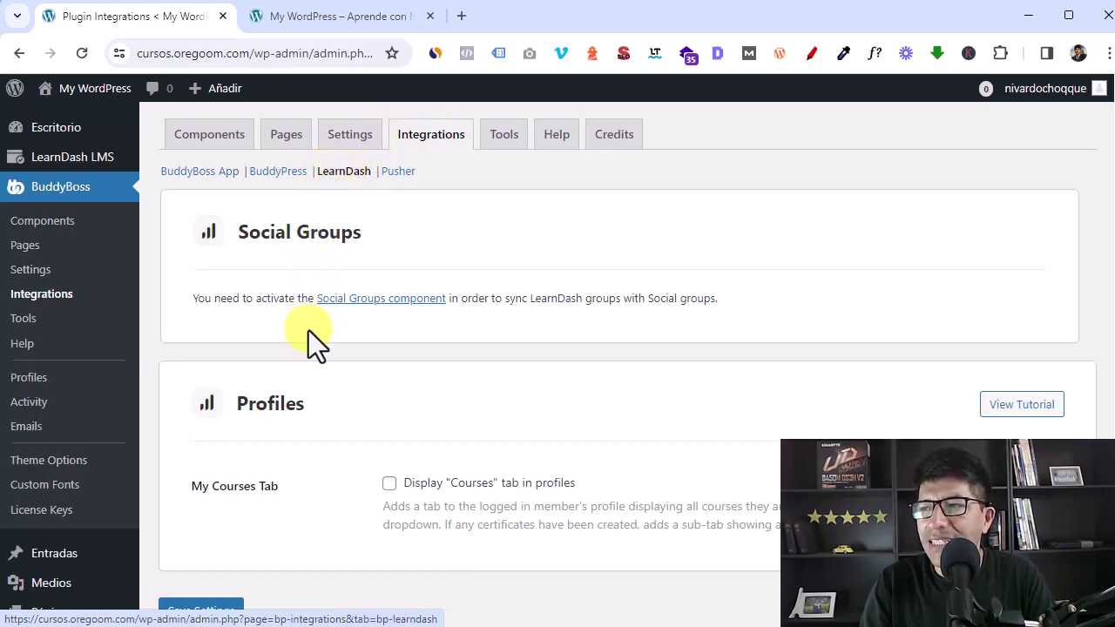
pyautogui.scroll(-2, 314, 419)
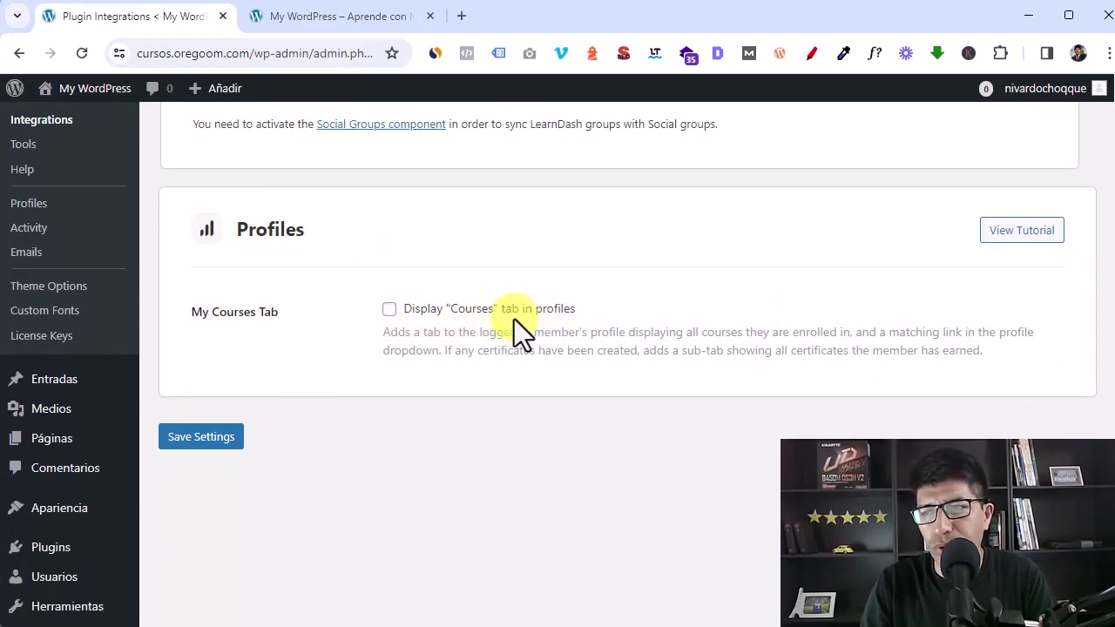
pyautogui.click(390, 310)
pyautogui.click(201, 436)
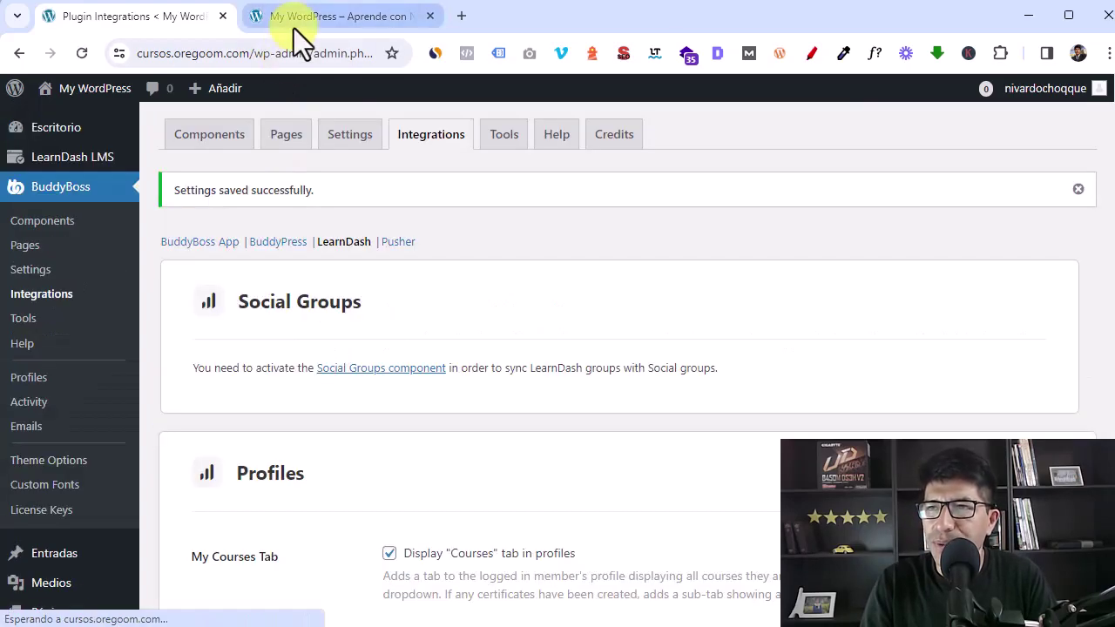
# Reload the site's front end and open My Cursos from the account dropdown
pyautogui.click(295, 24)
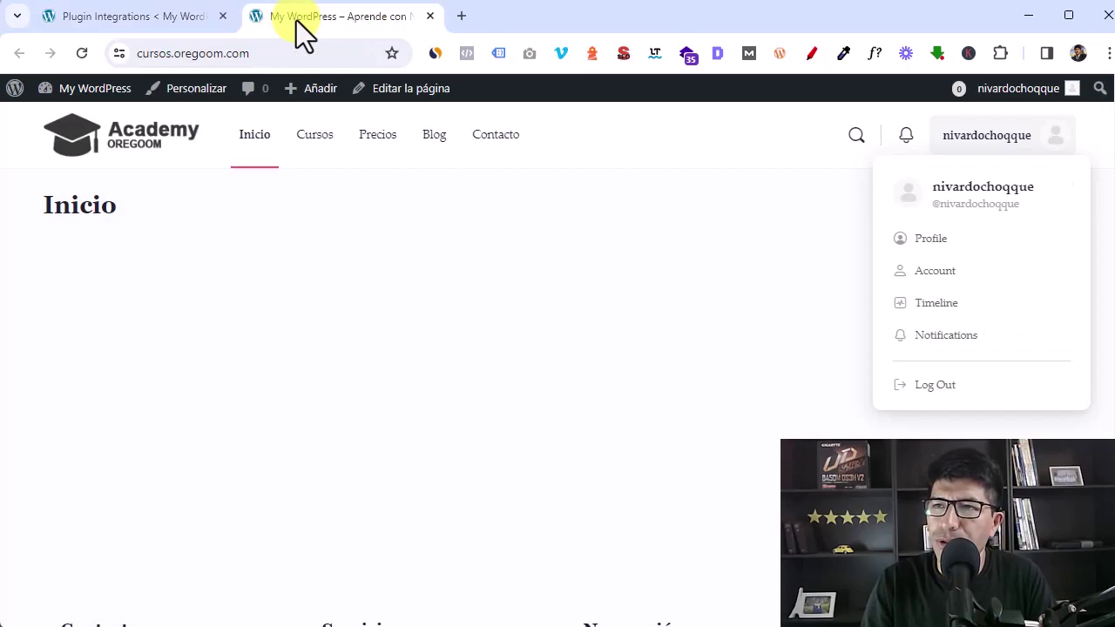
pyautogui.click(81, 52)
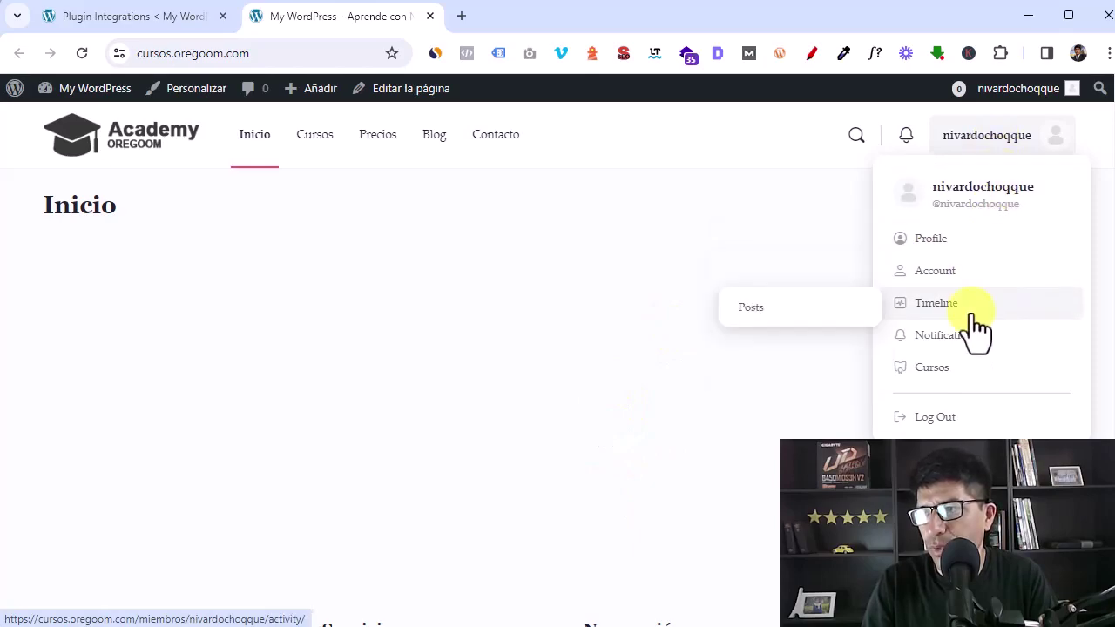
pyautogui.moveTo(935, 383)
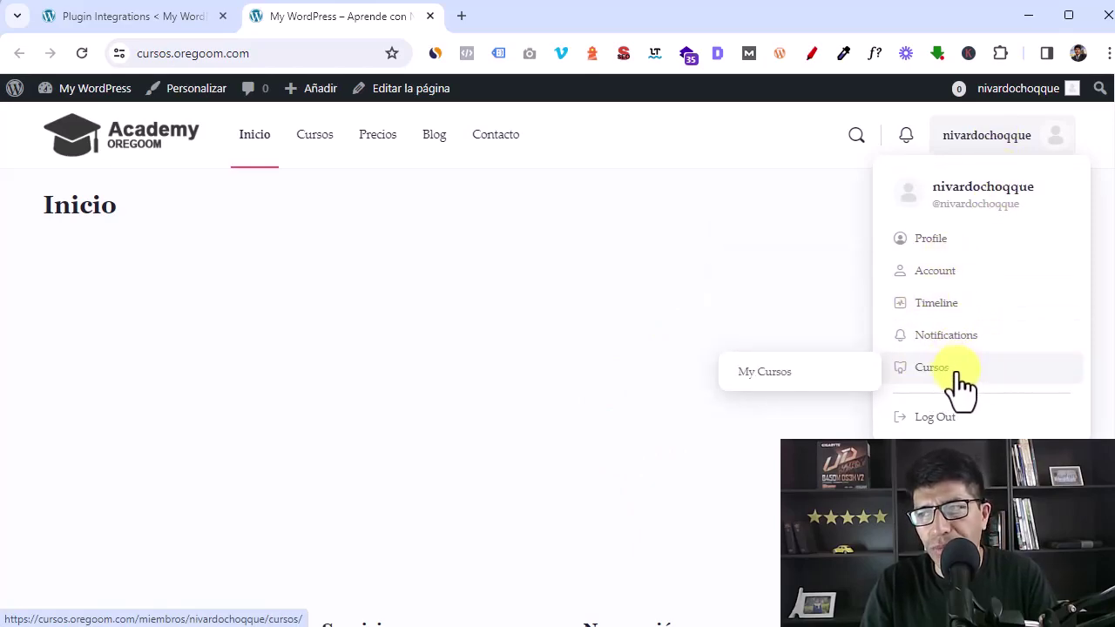
pyautogui.click(776, 375)
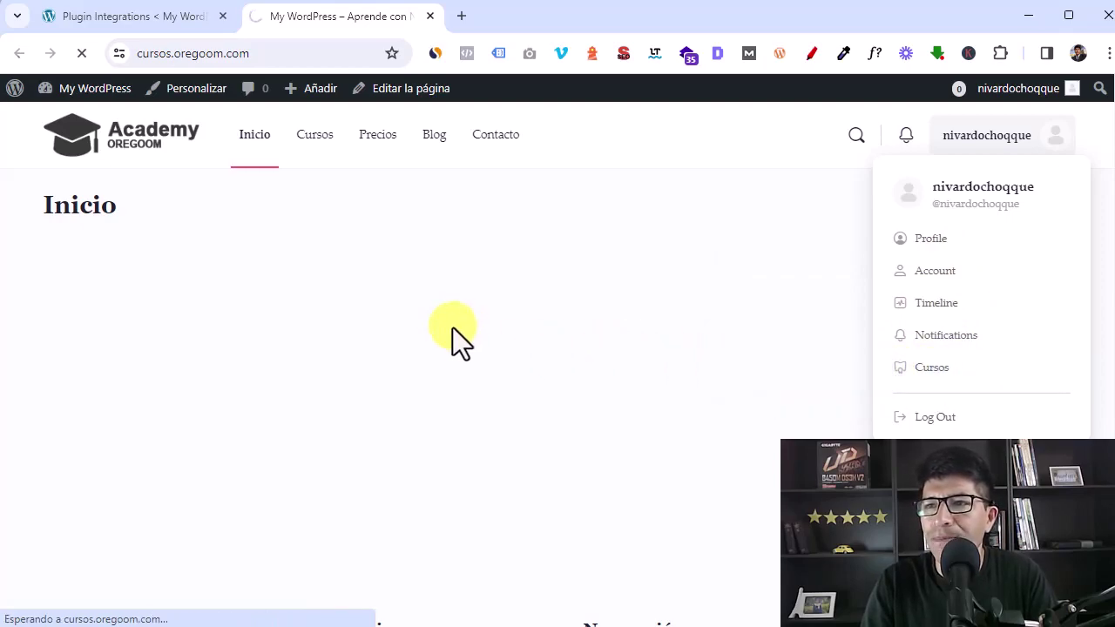
# Look over the member profile page and its list of enrolled courses
pyautogui.scroll(-3, 451, 327)
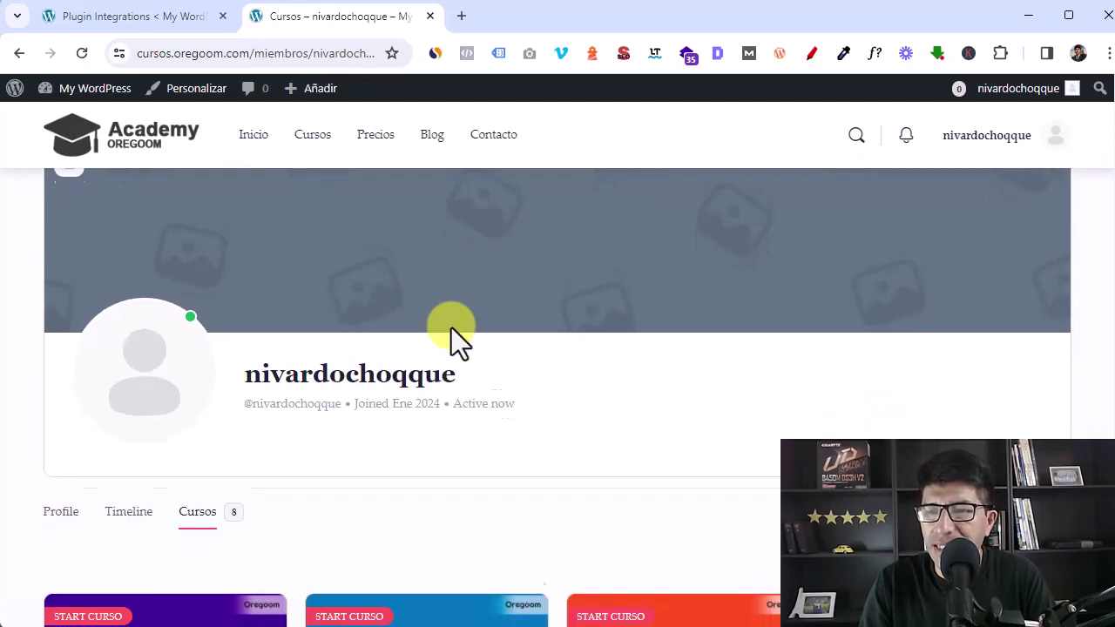
pyautogui.scroll(-2, 451, 328)
pyautogui.scroll(1, 503, 346)
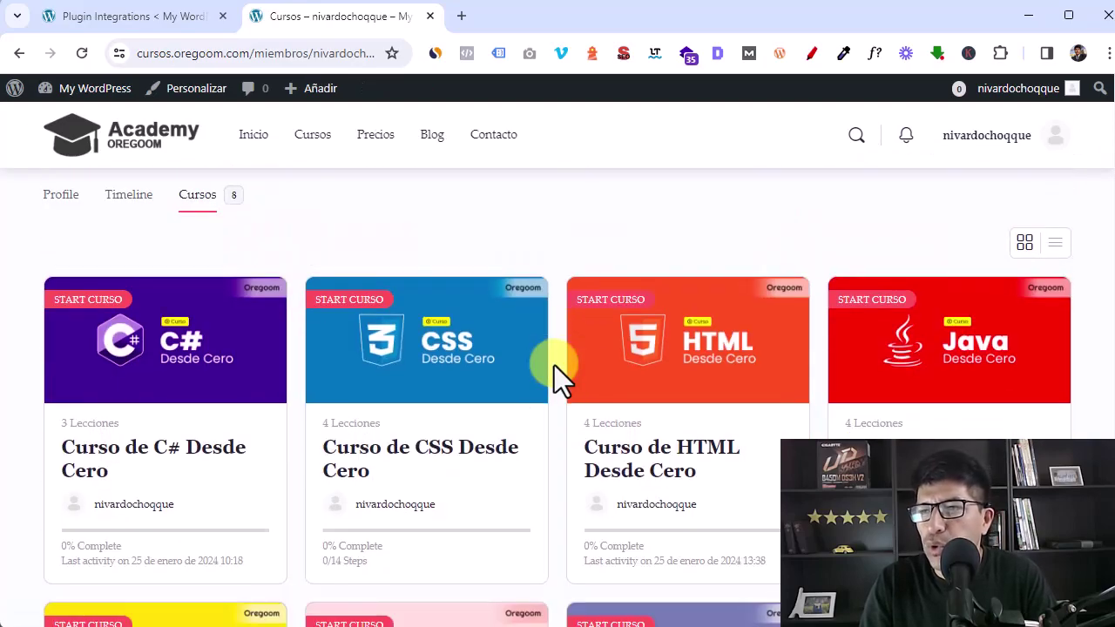
pyautogui.scroll(-1, 554, 365)
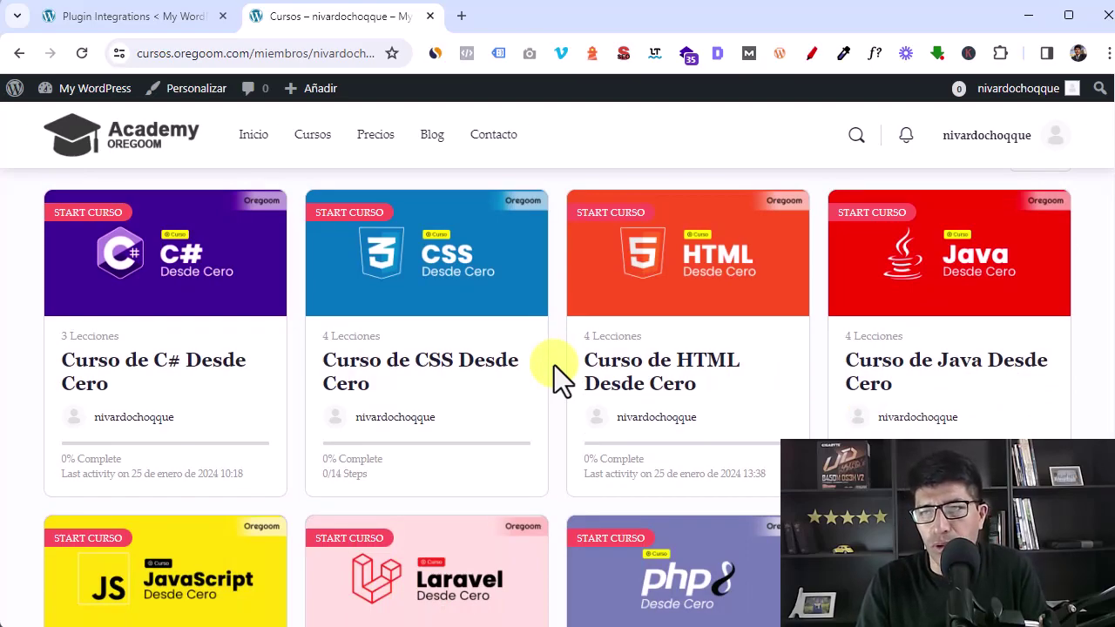
pyautogui.scroll(-1, 554, 365)
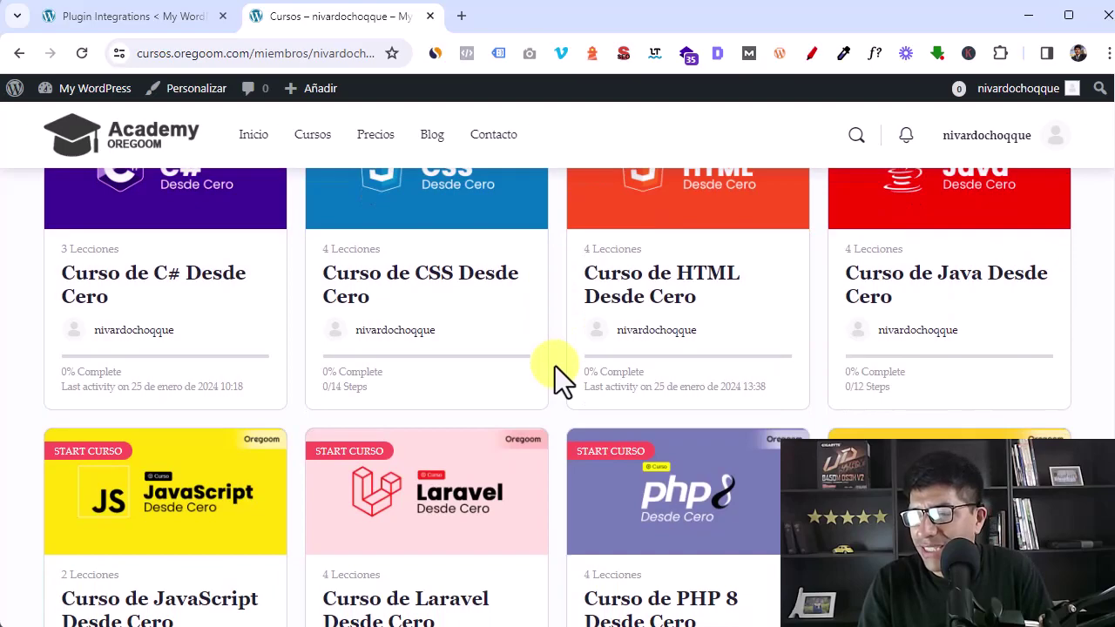
pyautogui.scroll(3, 555, 366)
pyautogui.scroll(3, 555, 366)
pyautogui.scroll(-3, 555, 366)
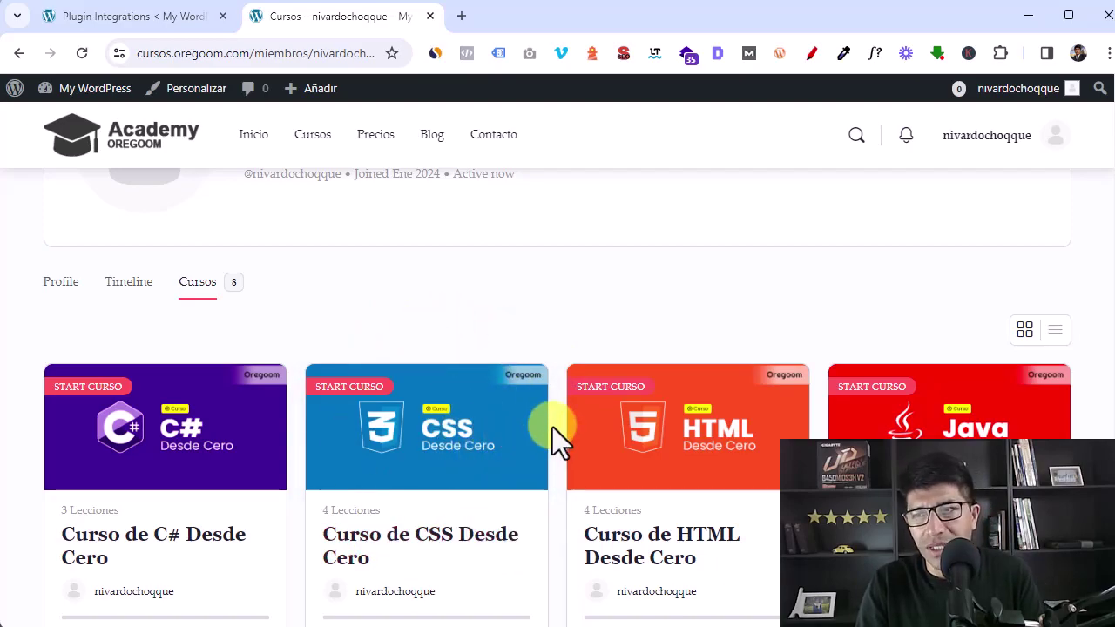
pyautogui.scroll(-1, 553, 427)
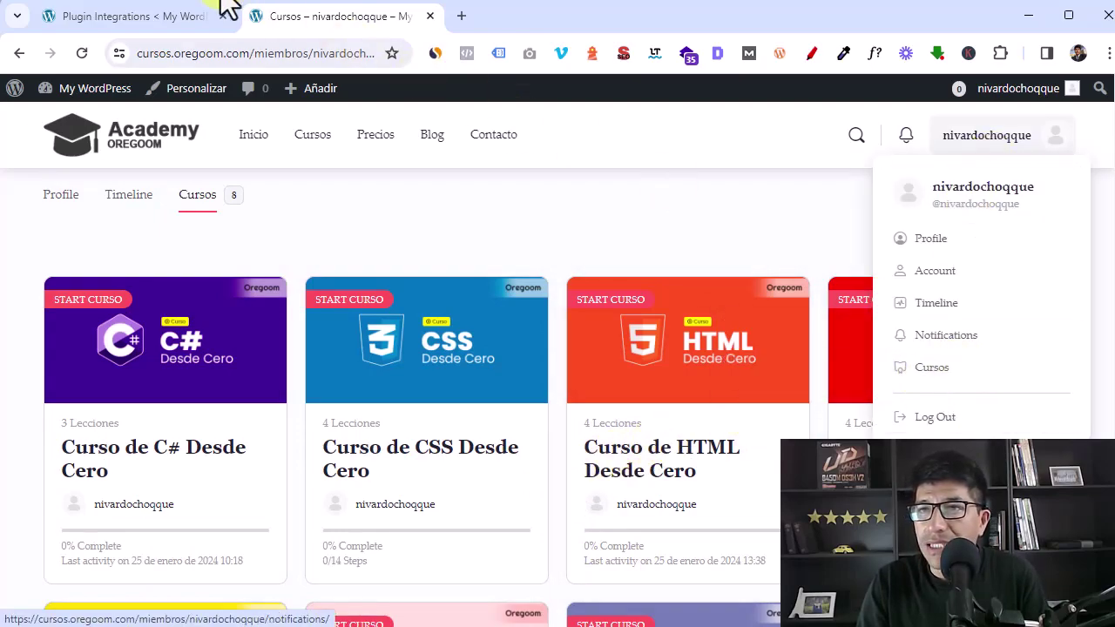
# Switch back to the LearnDash integration settings and review the My Courses Tab option
pyautogui.click(129, 18)
pyautogui.scroll(-3, 356, 523)
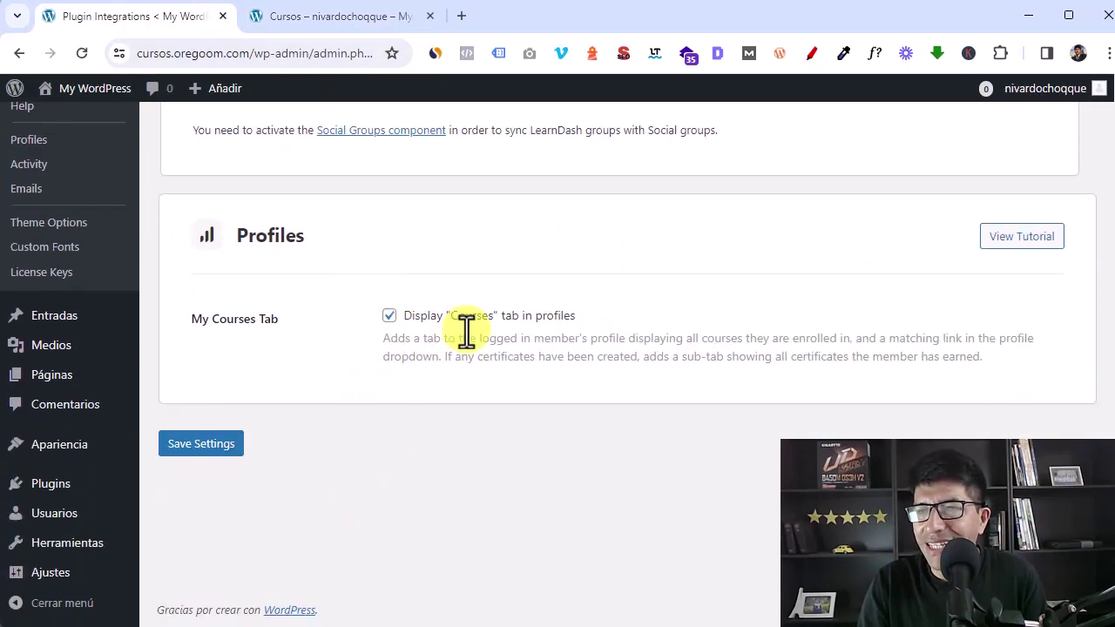
pyautogui.scroll(2, 480, 352)
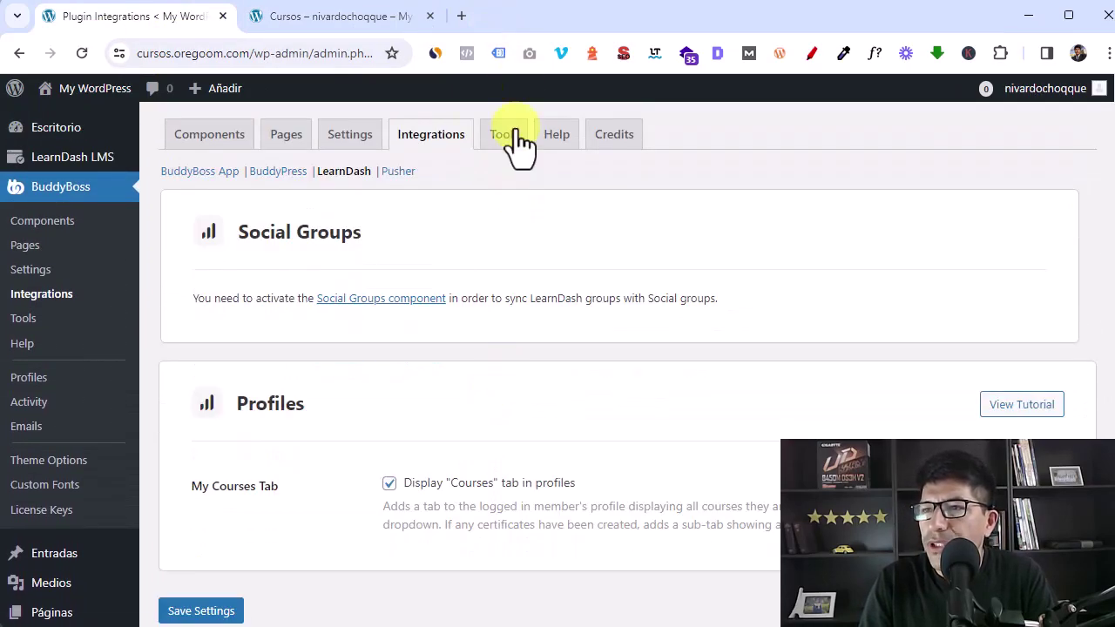
# Open BuddyBoss's default data import tools and check the site's member directory at cursos.oregoom.com/miembros
pyautogui.click(503, 140)
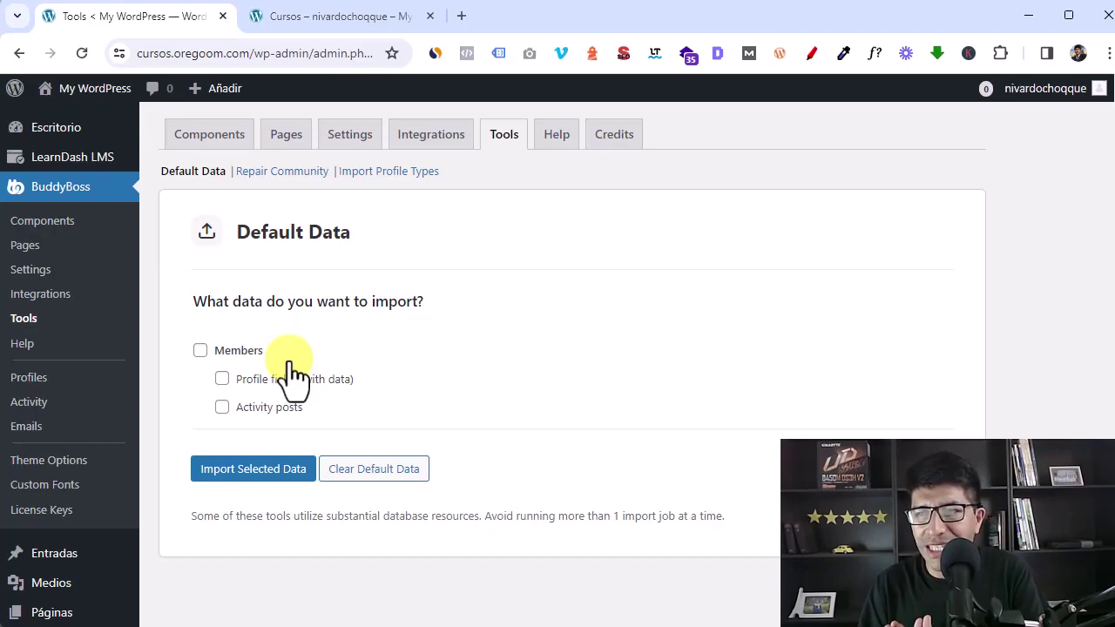
pyautogui.click(311, 16)
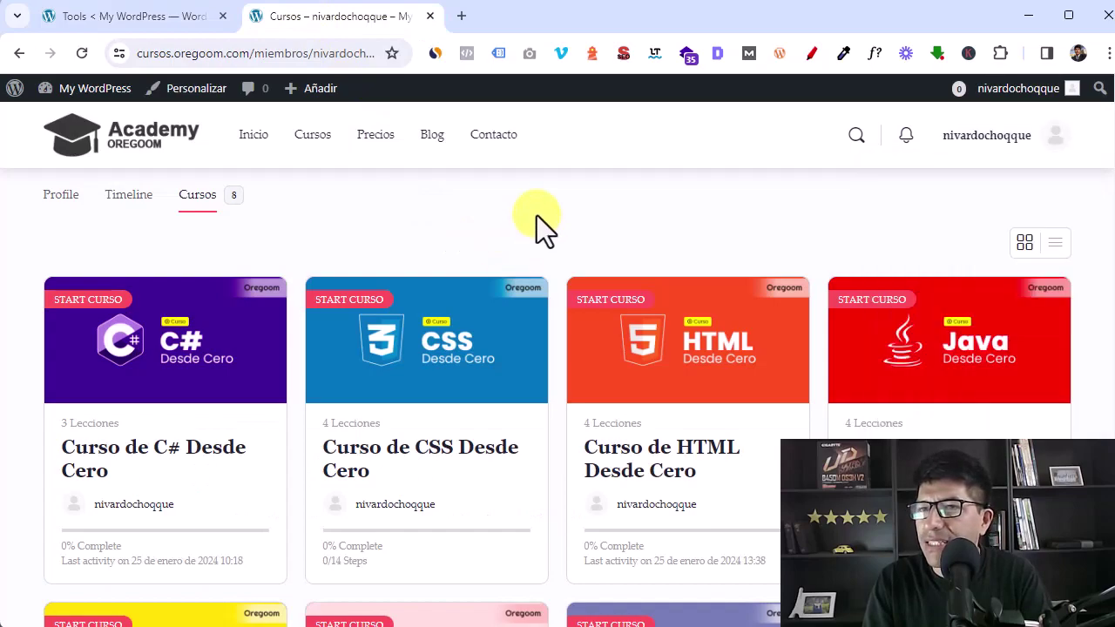
pyautogui.moveTo(993, 141)
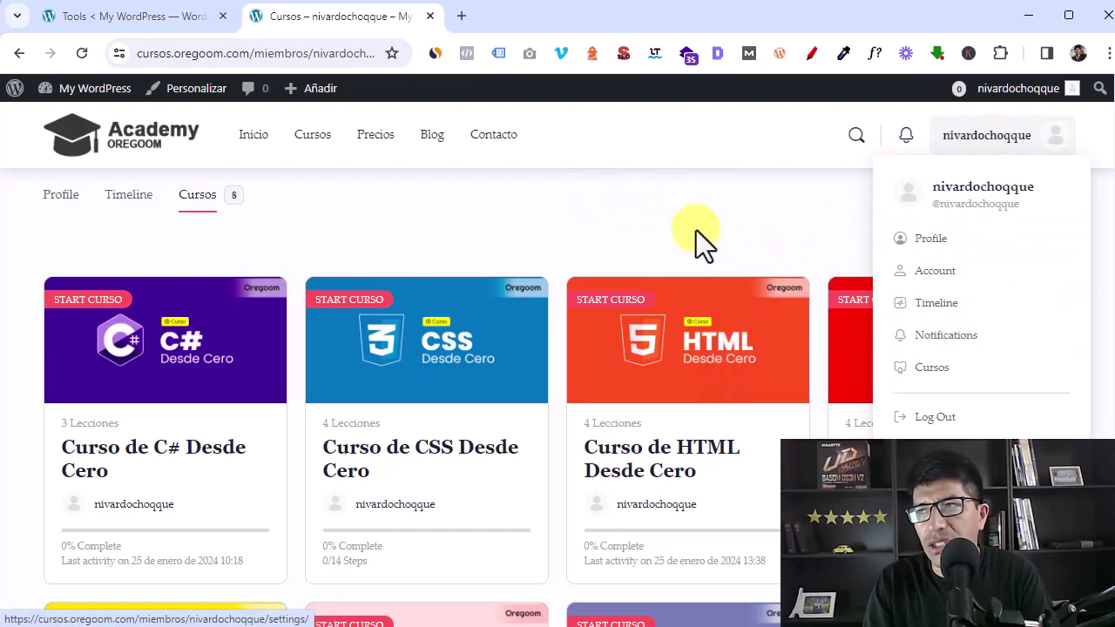
pyautogui.moveTo(250, 59); pyautogui.dragTo(498, 50)
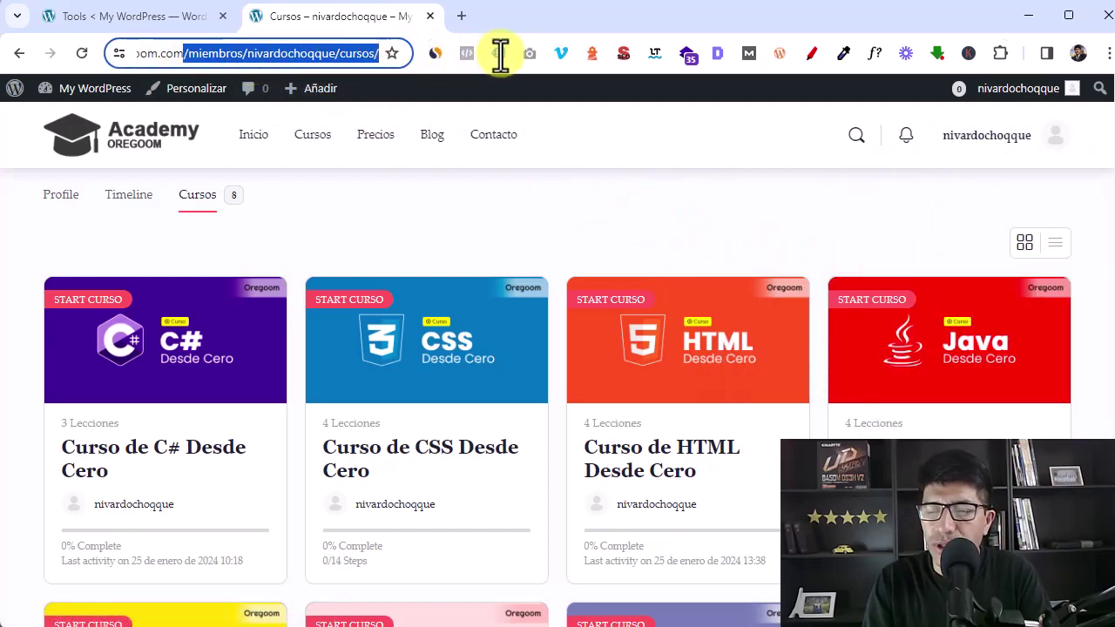
pyautogui.press('BackSpace')
pyautogui.write('//cursos.oregoom.com/miembros')
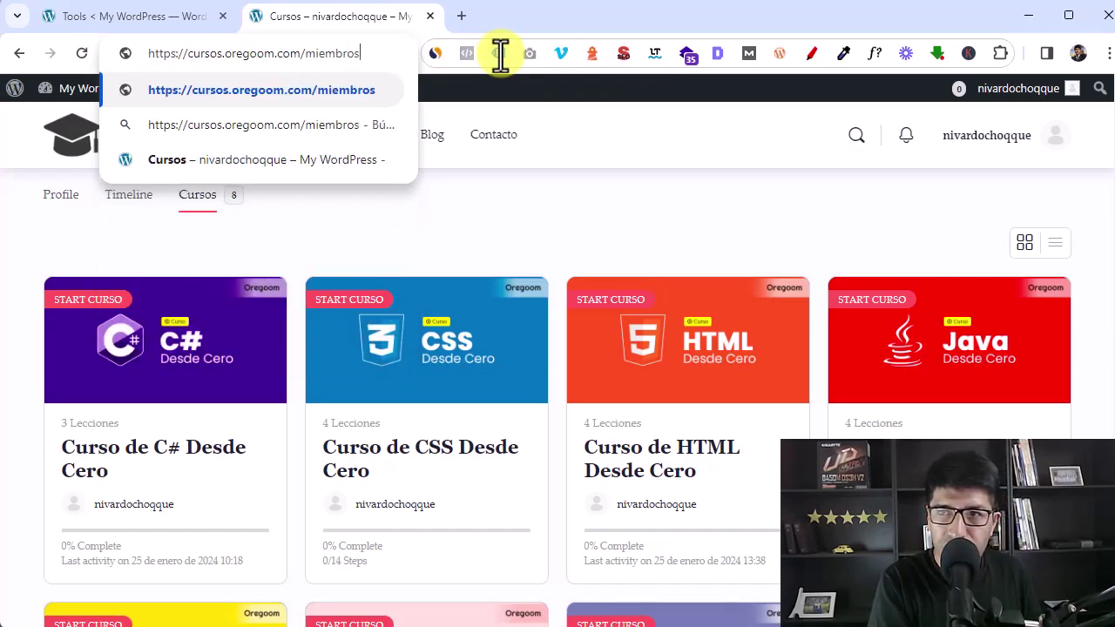
pyautogui.press('Return')
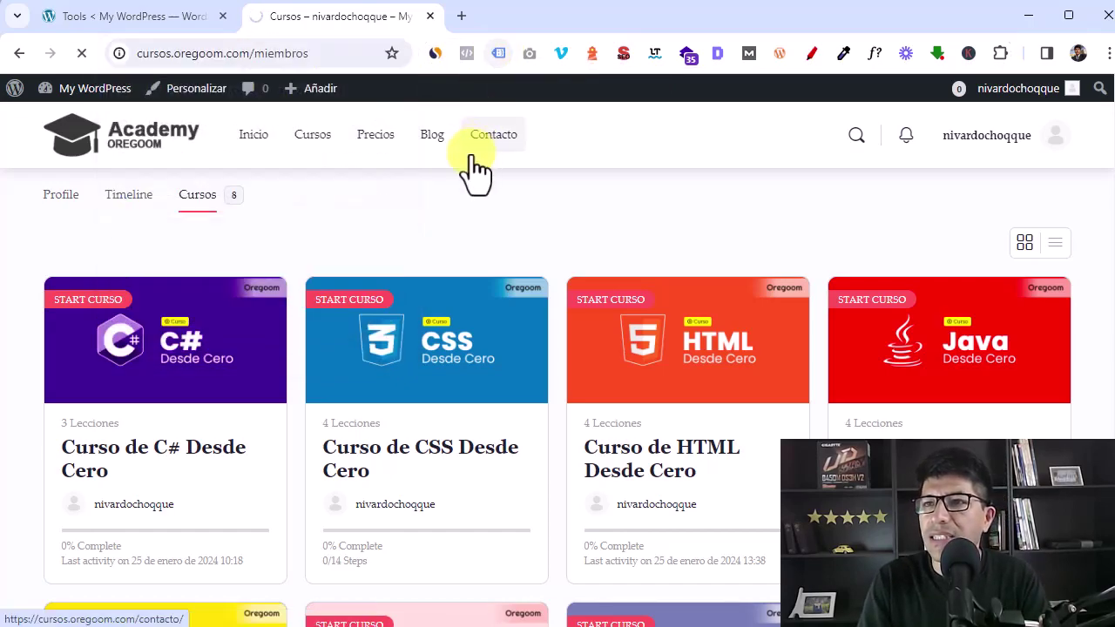
pyautogui.scroll(-1, 443, 304)
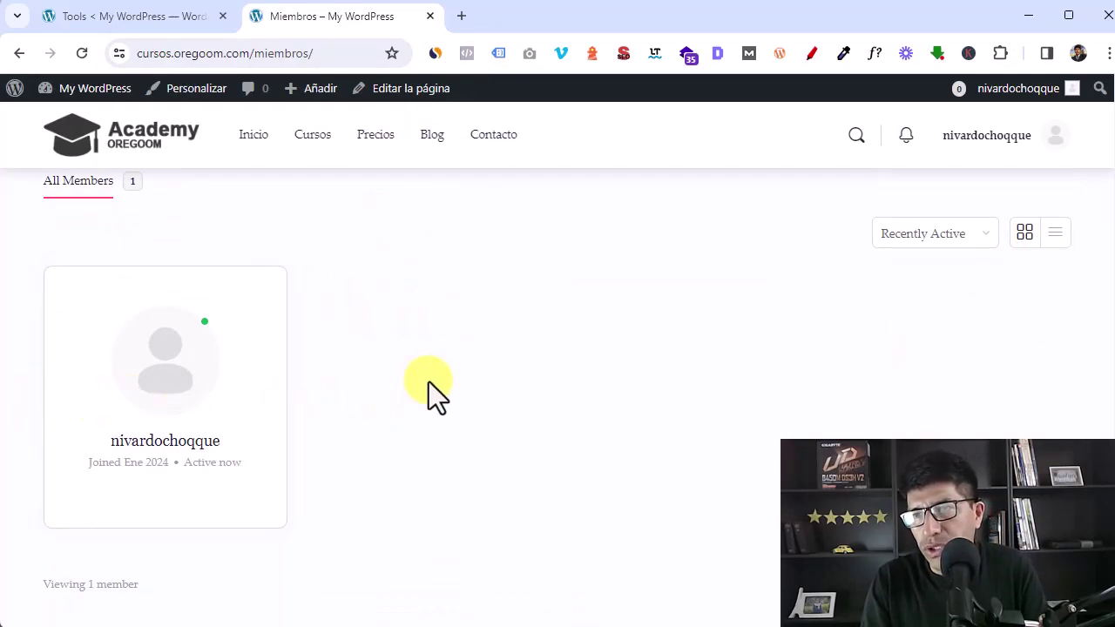
pyautogui.scroll(1, 429, 381)
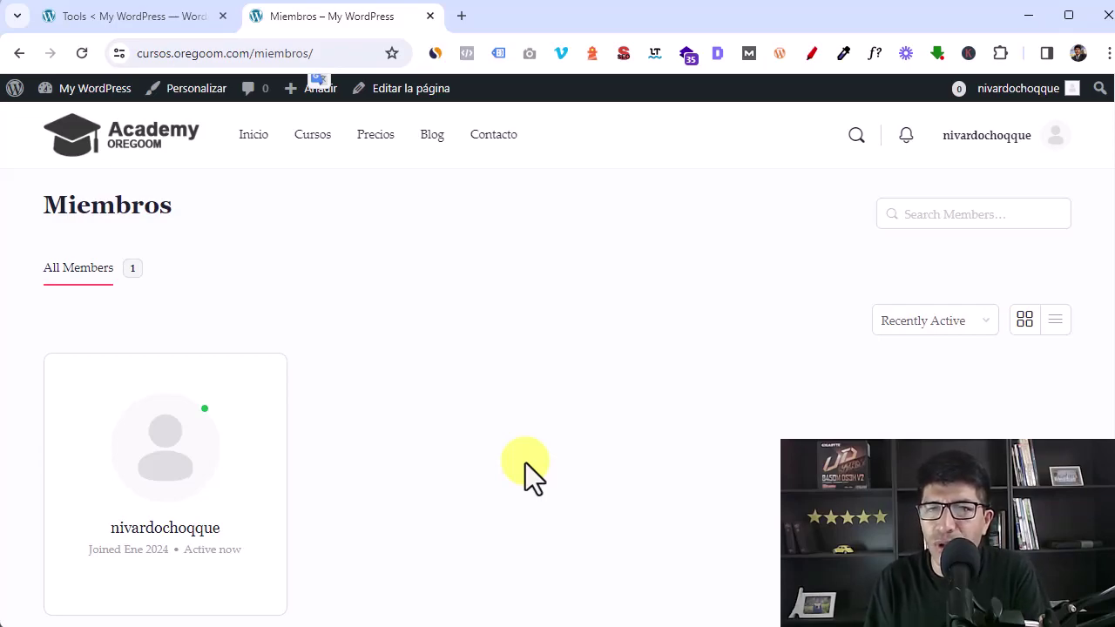
# Return to the BuddyBoss default data tools and select Members and Activity posts for import
pyautogui.click(155, 15)
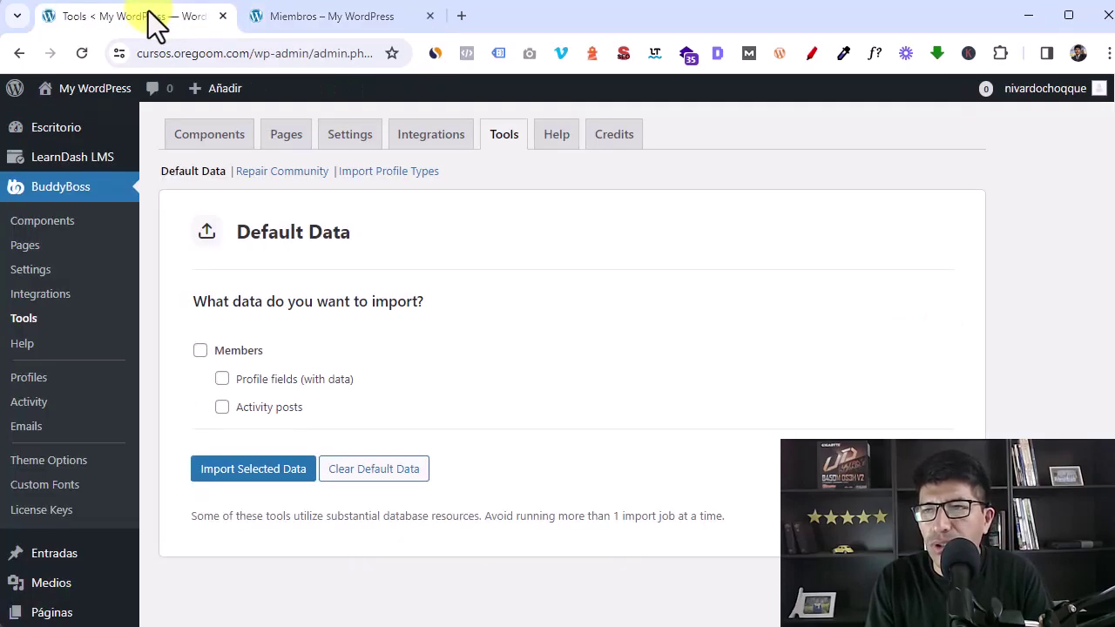
pyautogui.click(200, 351)
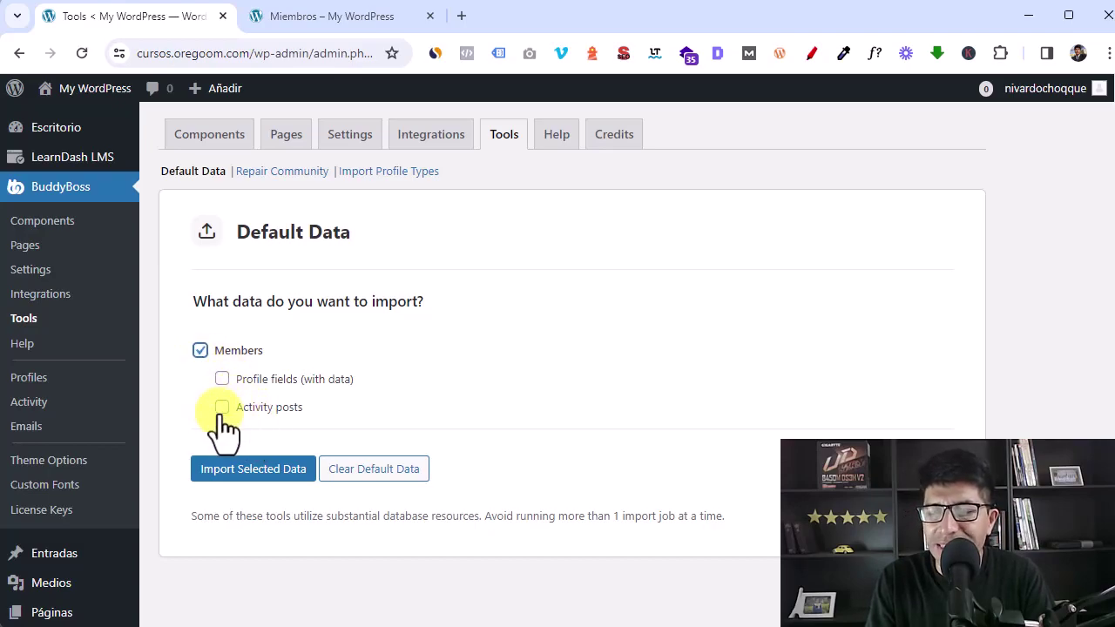
pyautogui.click(222, 408)
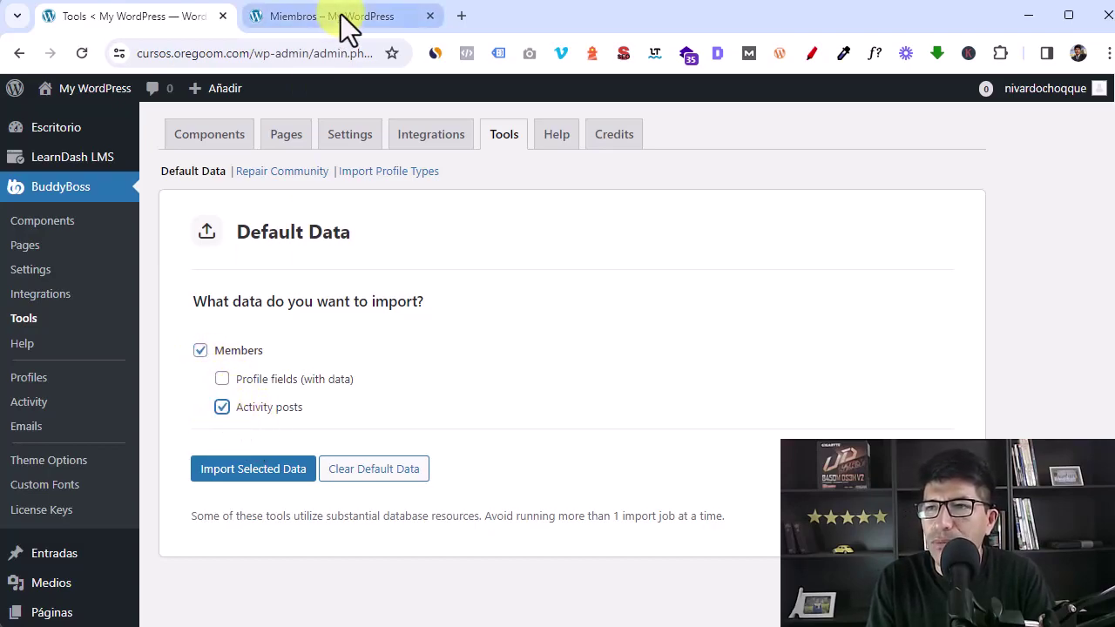
# Switch to the front end and view the activity feed at cursos.oregoom.com/muro
pyautogui.click(346, 24)
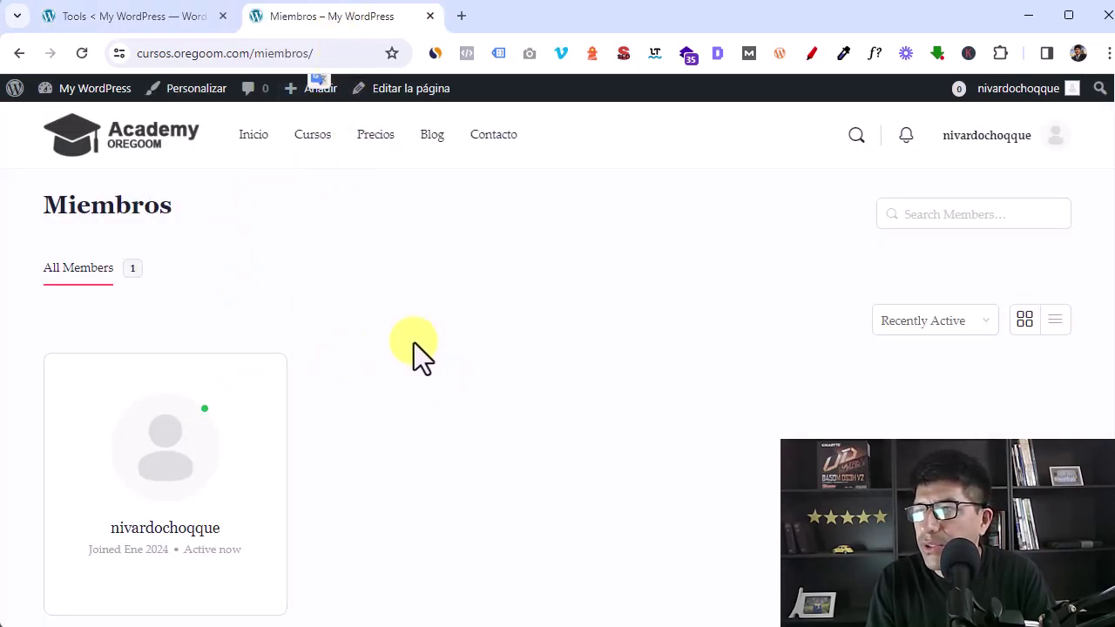
pyautogui.moveTo(252, 50); pyautogui.dragTo(346, 43)
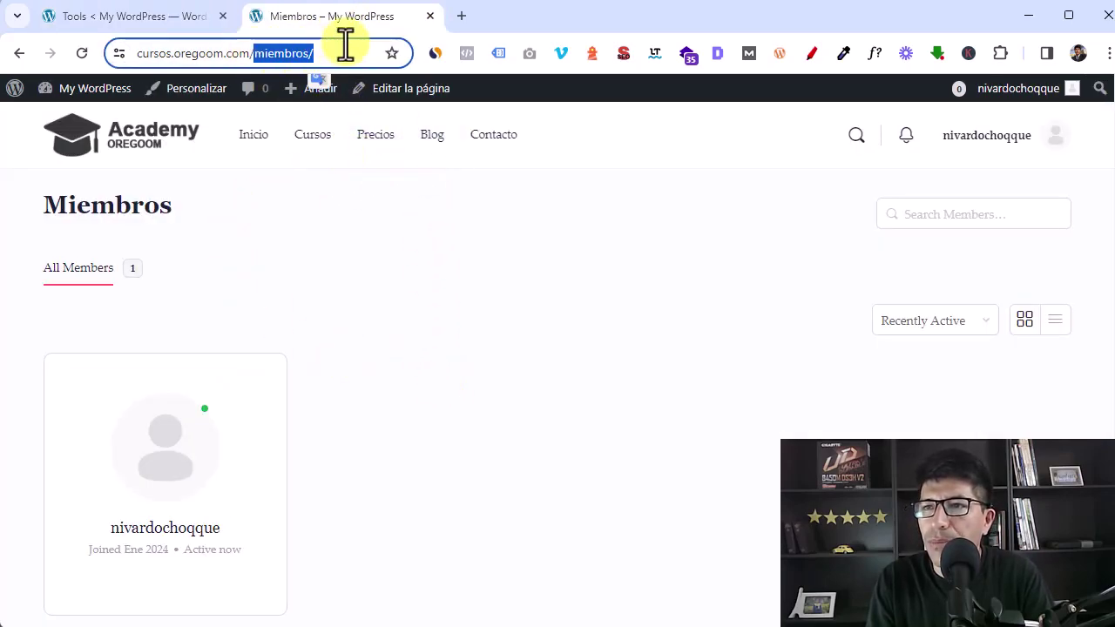
pyautogui.write('muro')
pyautogui.press('Return')
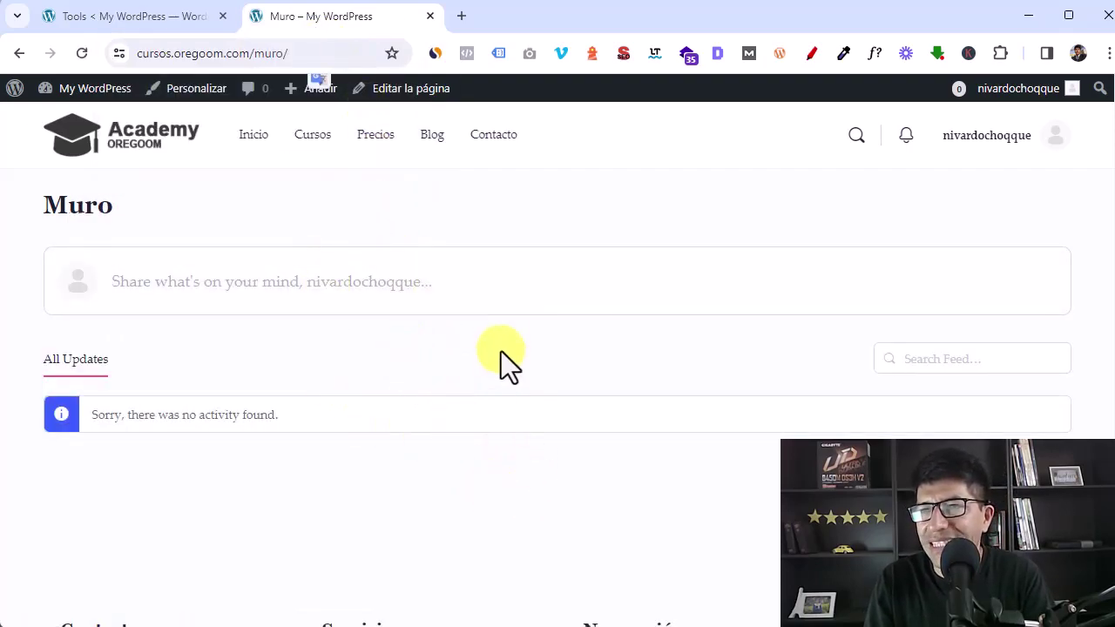
# Back in the default data tools, also include Profile fields (with data) and import the selected data, accepting the database change
pyautogui.click(112, 15)
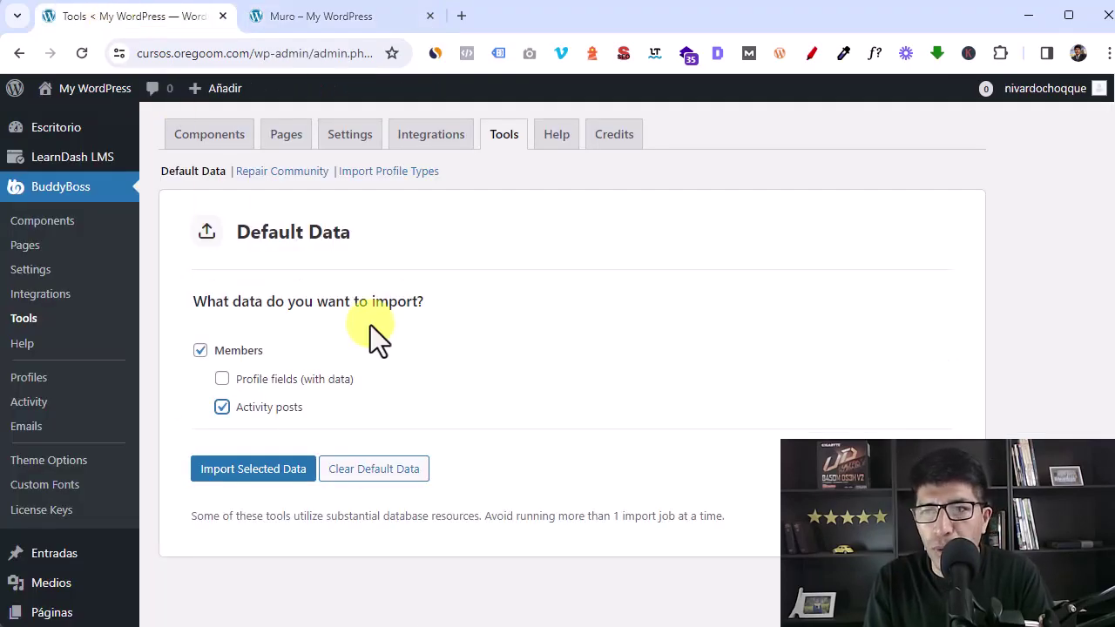
pyautogui.click(223, 380)
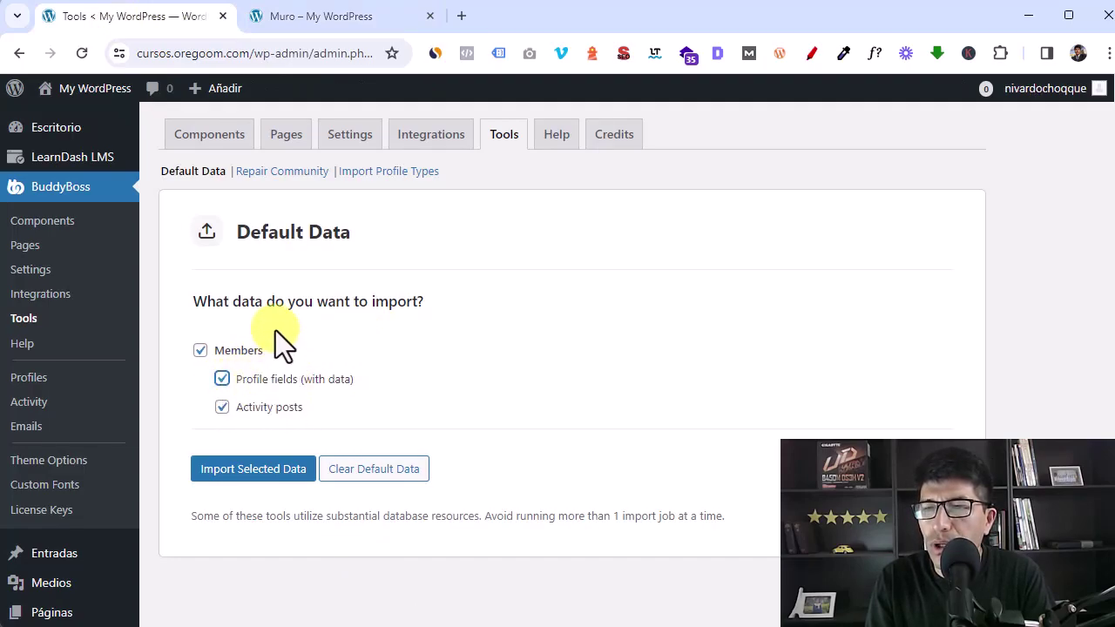
pyautogui.click(249, 475)
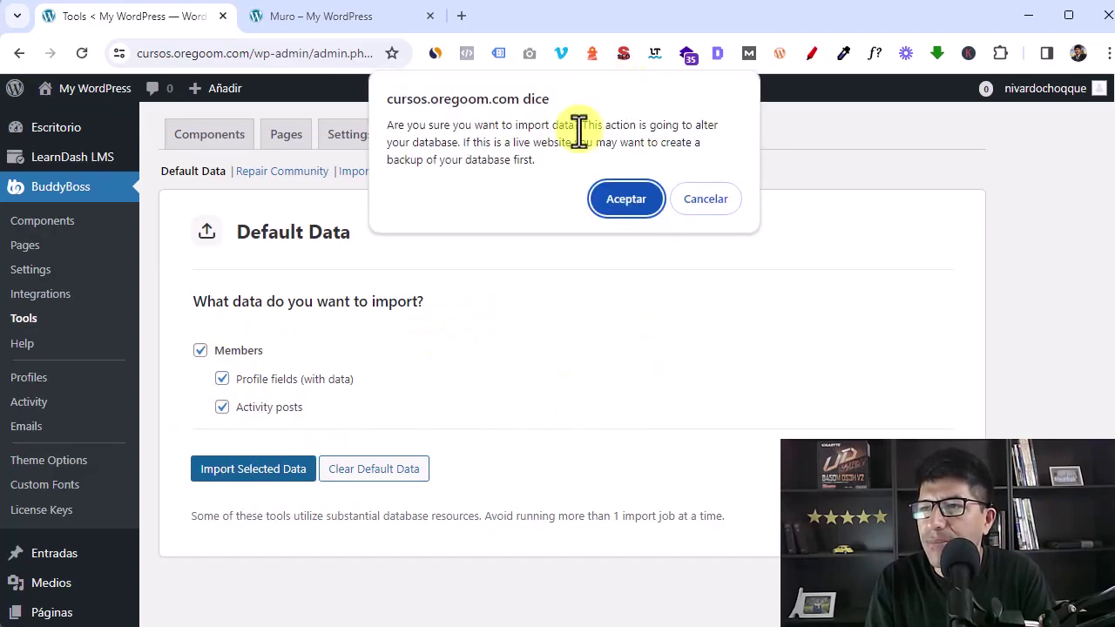
pyautogui.click(621, 206)
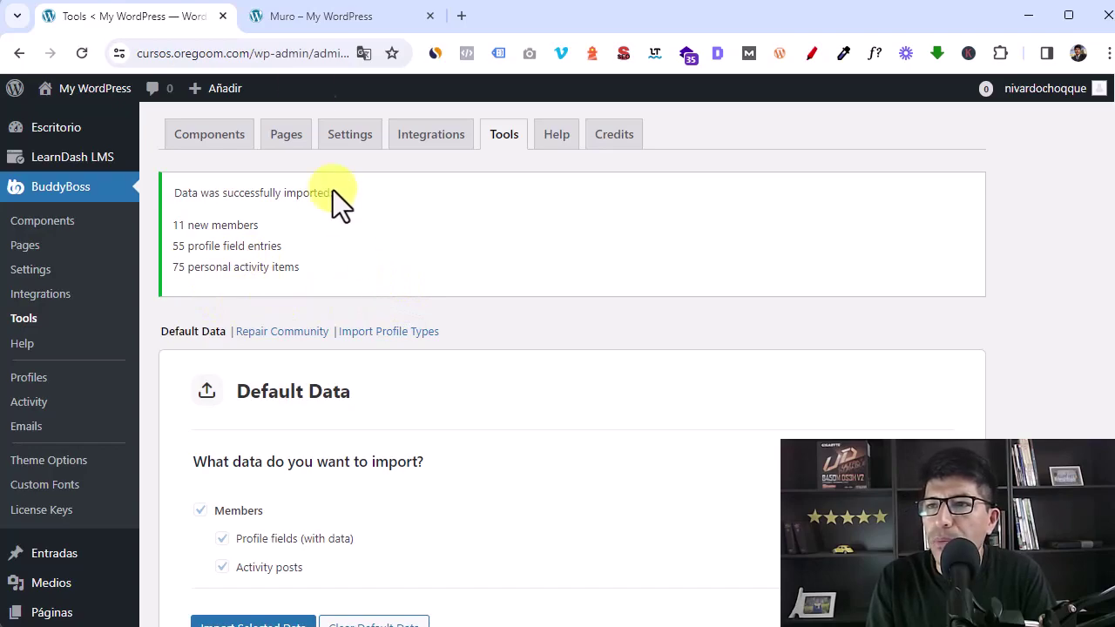
# Reload the Muro page on the front end and look through the imported activity posts
pyautogui.click(303, 15)
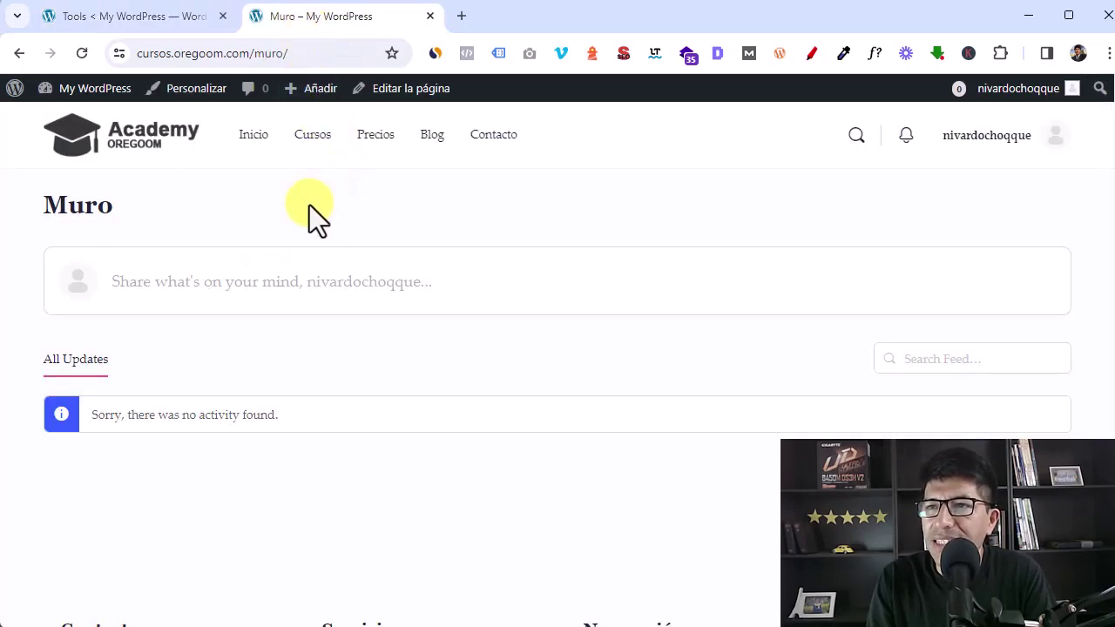
pyautogui.click(82, 53)
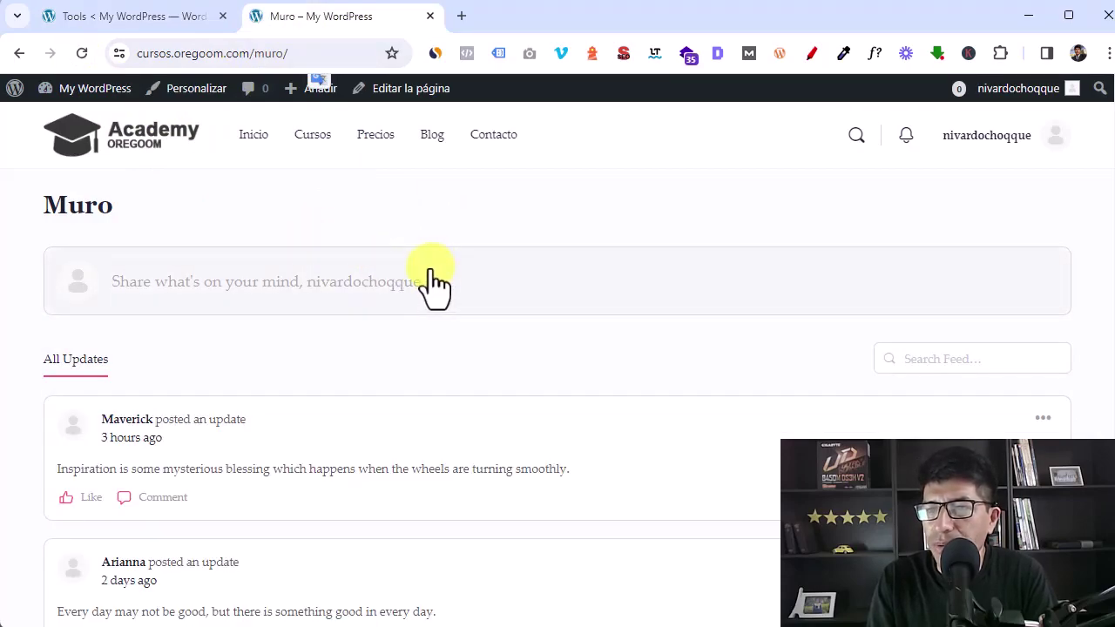
pyautogui.scroll(-6, 416, 287)
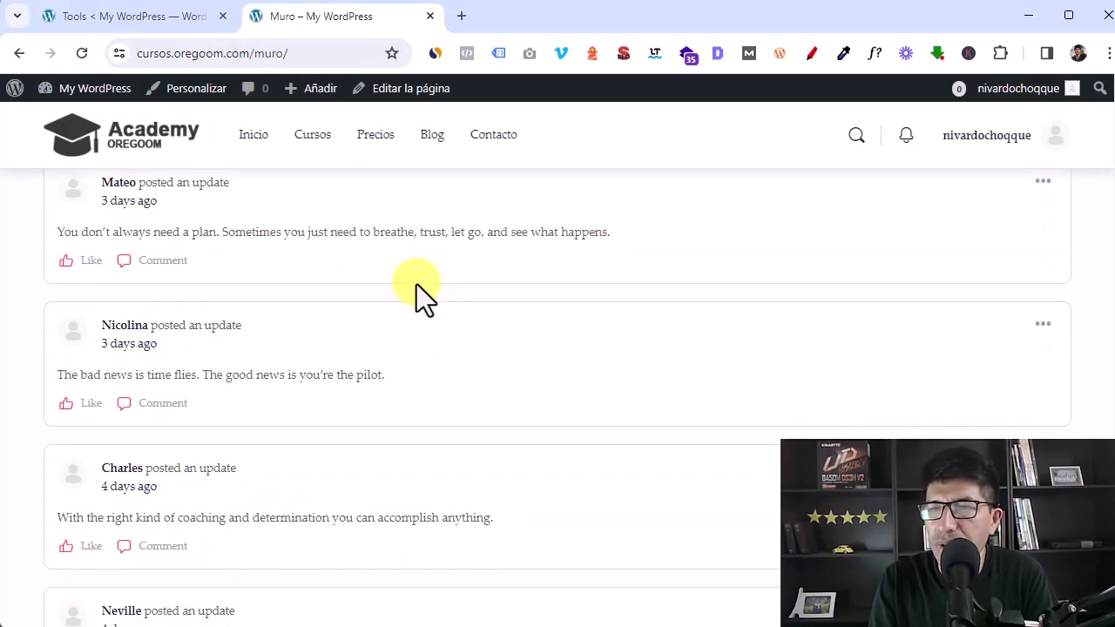
pyautogui.scroll(-11, 417, 286)
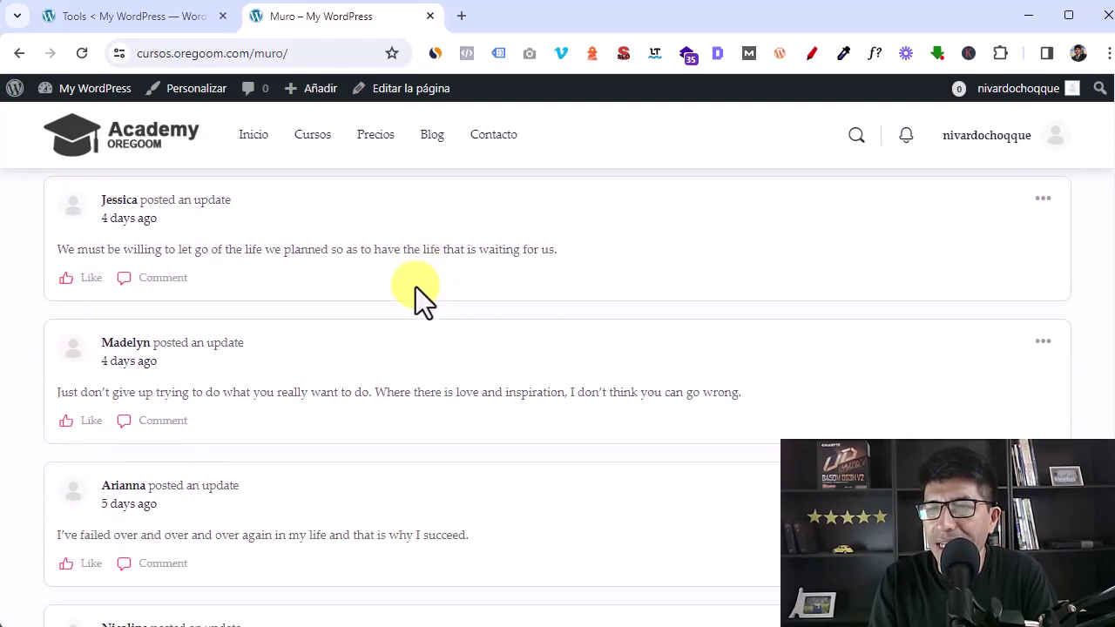
pyautogui.scroll(-6, 415, 291)
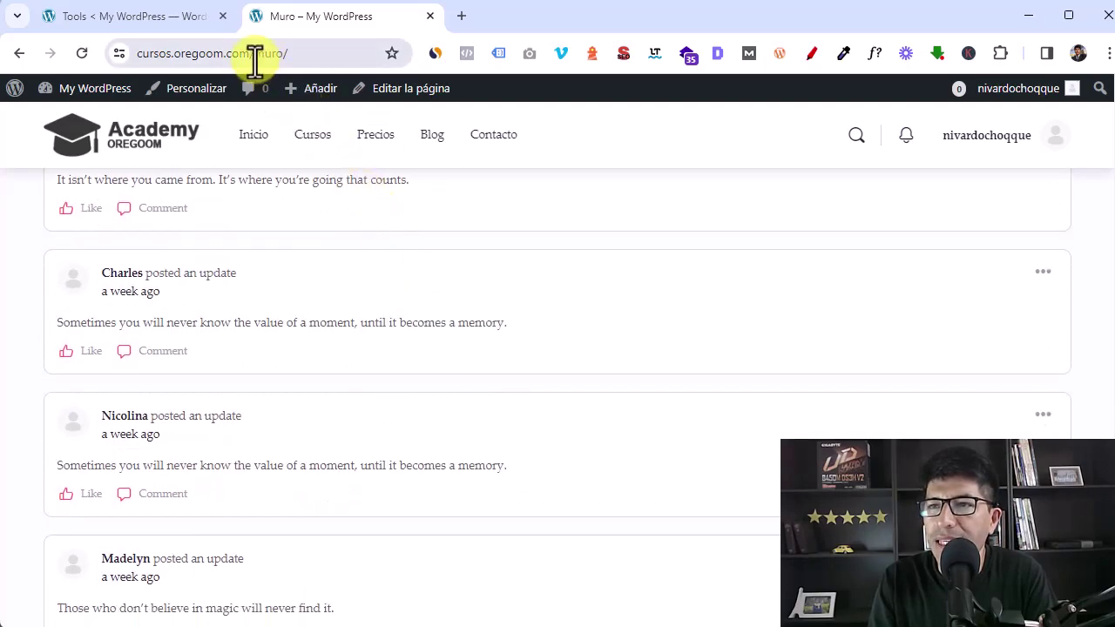
# Open the site's Miembros page and look through the full list of member cards
pyautogui.moveTo(256, 55); pyautogui.dragTo(326, 65)
pyautogui.write('miem')
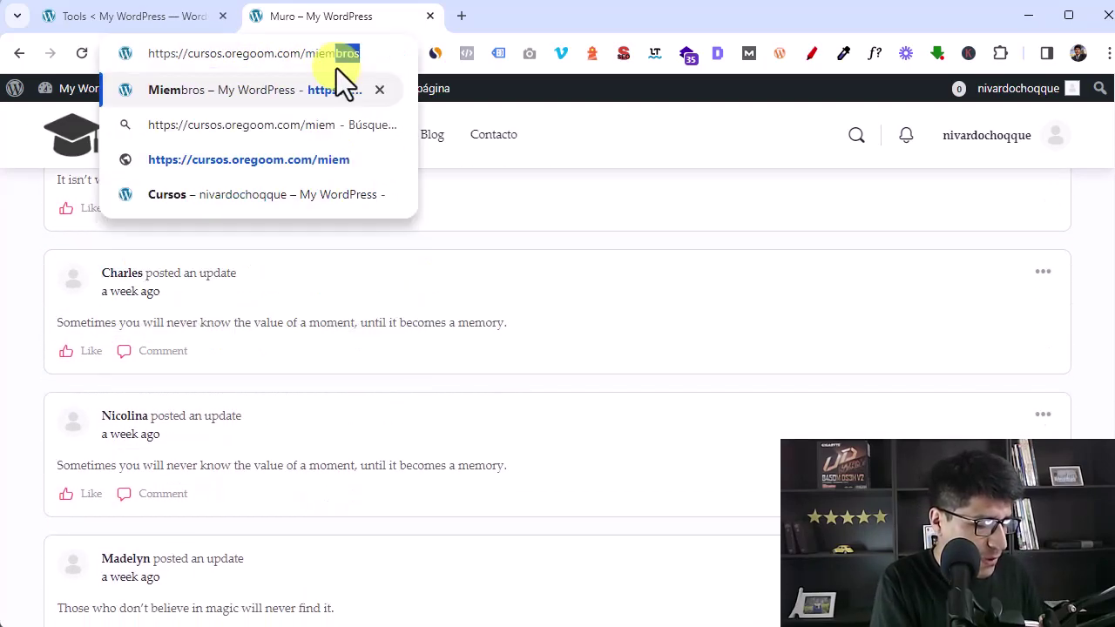
pyautogui.press('Return')
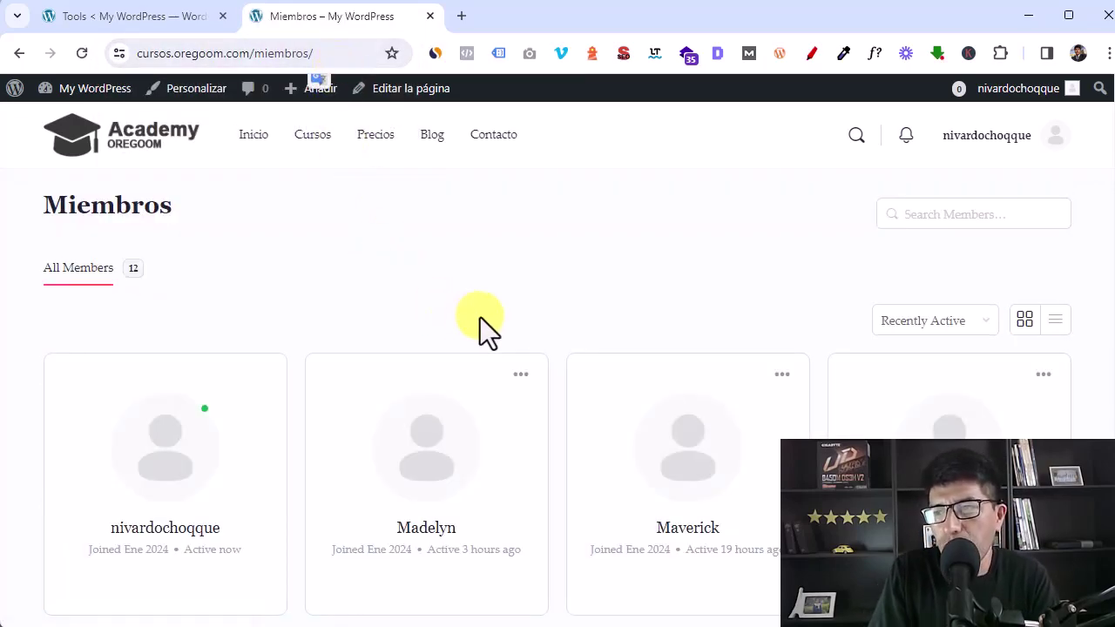
pyautogui.scroll(-2, 480, 318)
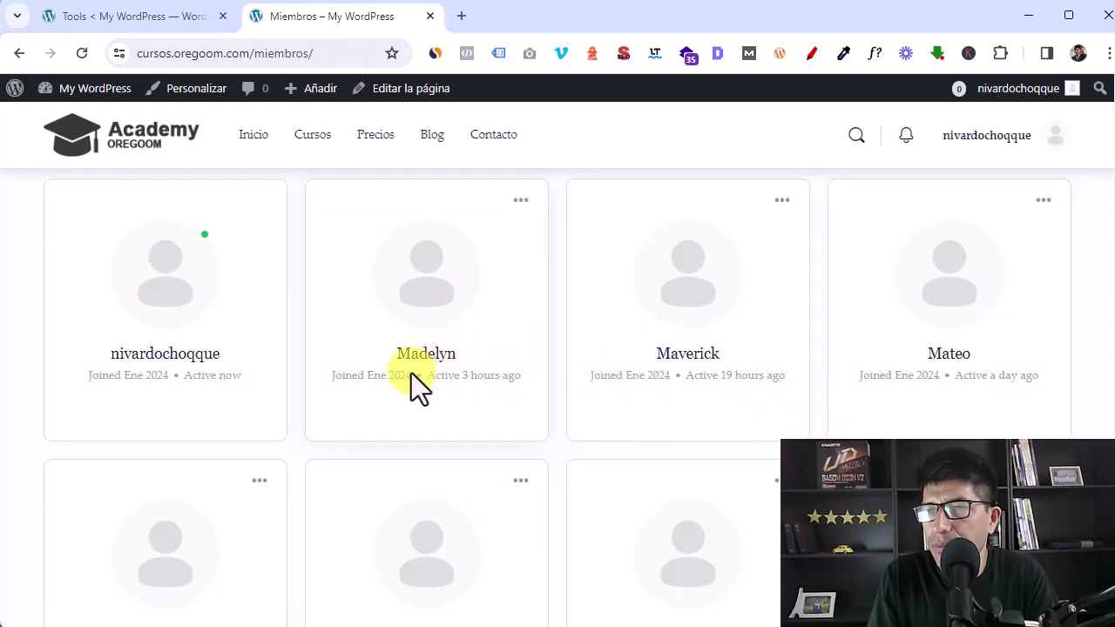
pyautogui.scroll(-4, 950, 381)
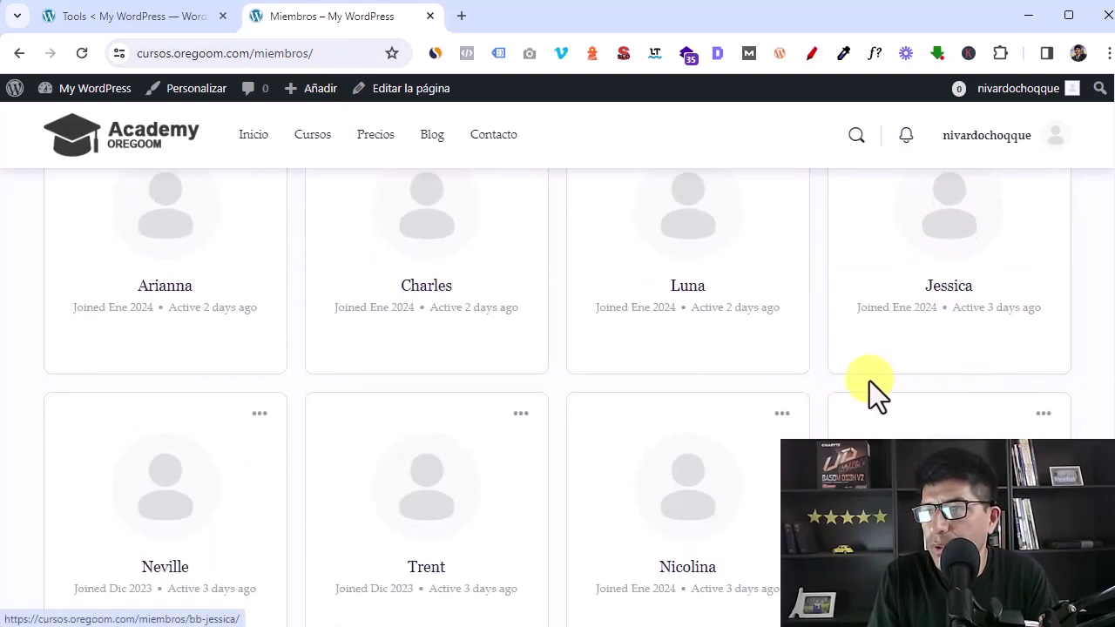
pyautogui.scroll(-2, 795, 344)
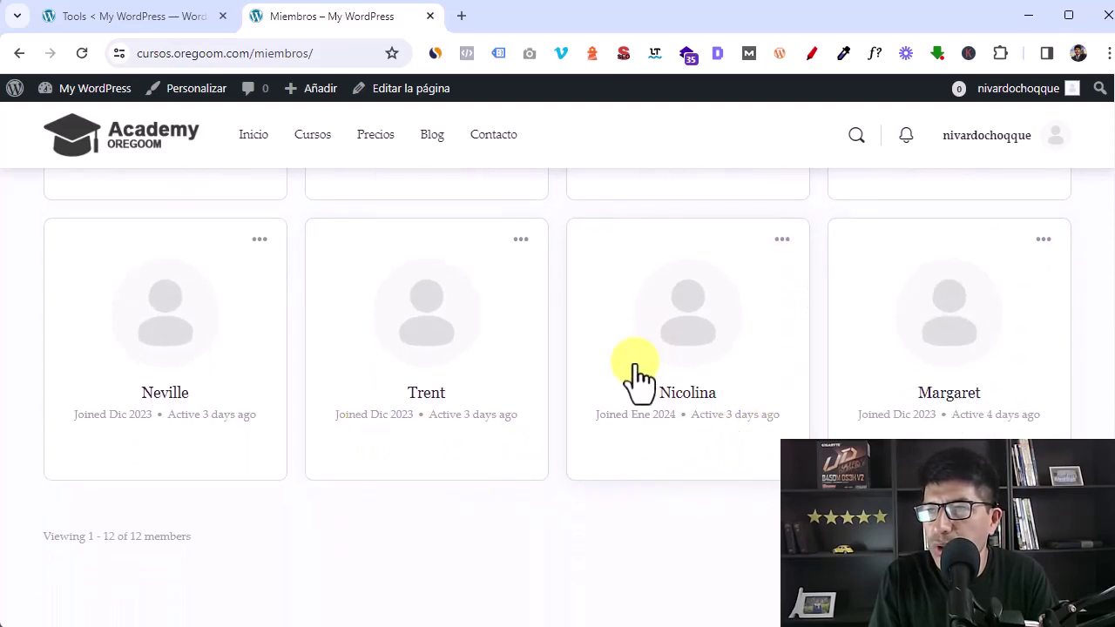
pyautogui.scroll(6, 563, 374)
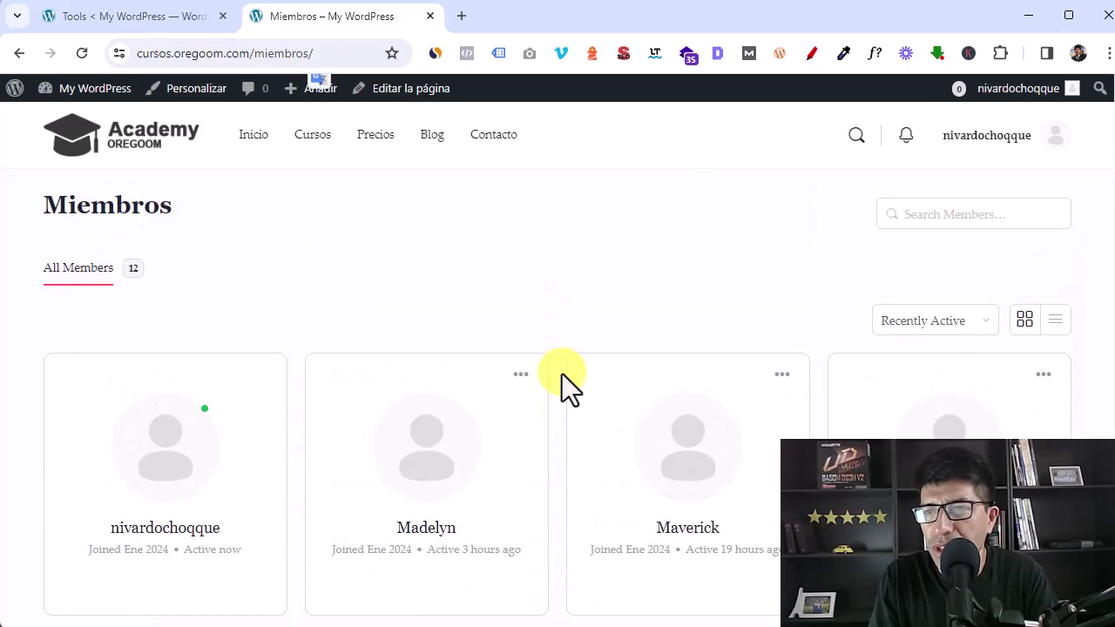
pyautogui.scroll(-2, 560, 279)
pyautogui.scroll(2, 561, 264)
pyautogui.scroll(-1, 522, 235)
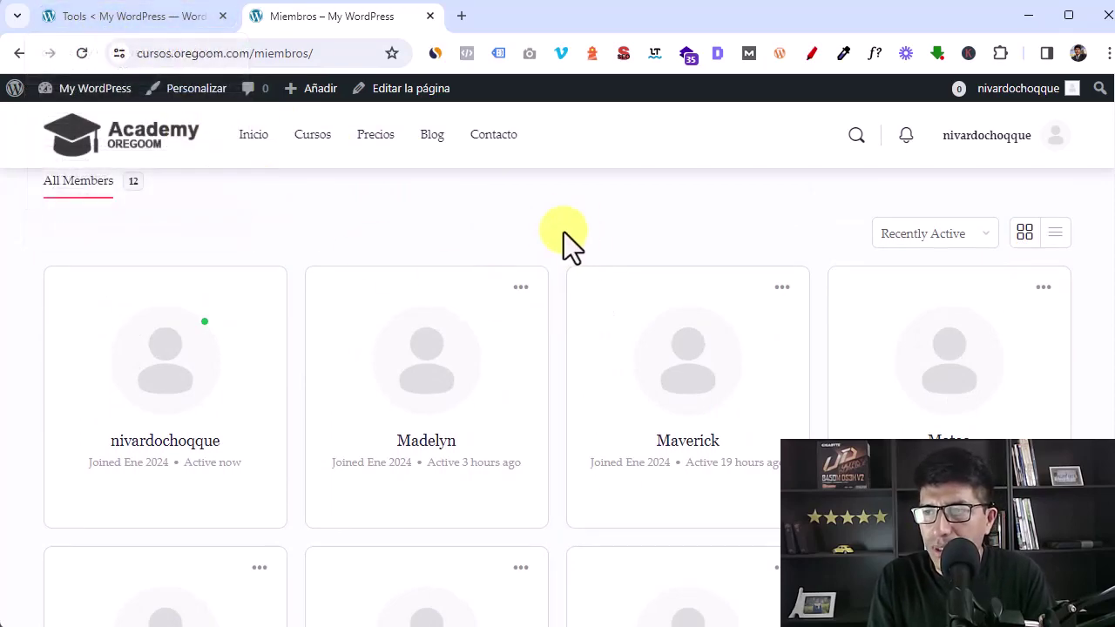
# Return to the BuddyBoss administration and view its Help documentation and Credits pages
pyautogui.click(118, 15)
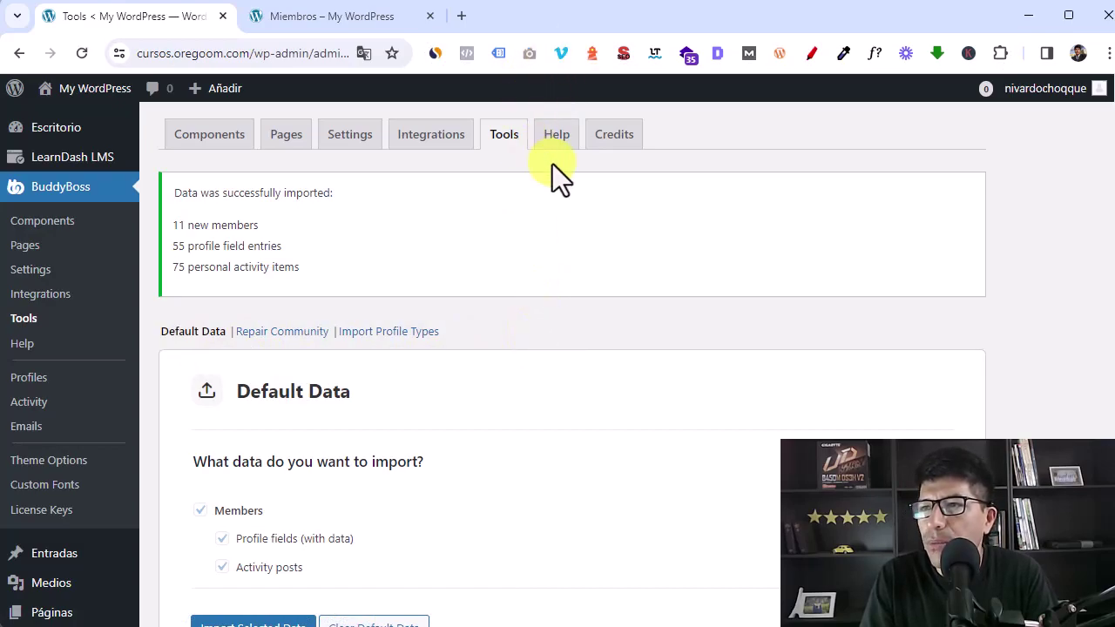
pyautogui.click(555, 140)
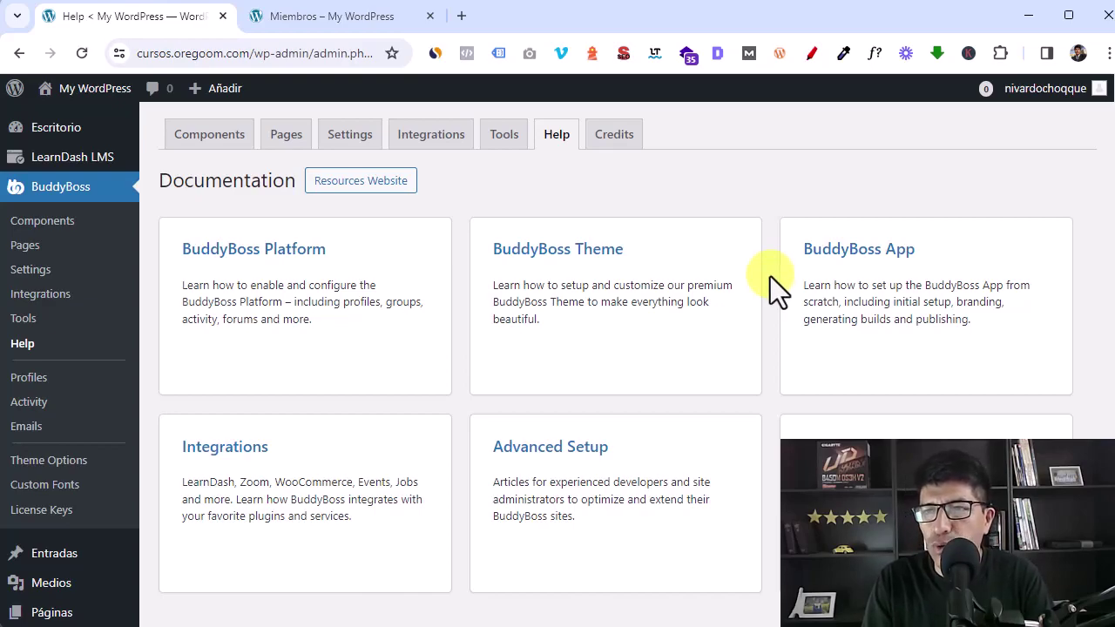
pyautogui.click(612, 141)
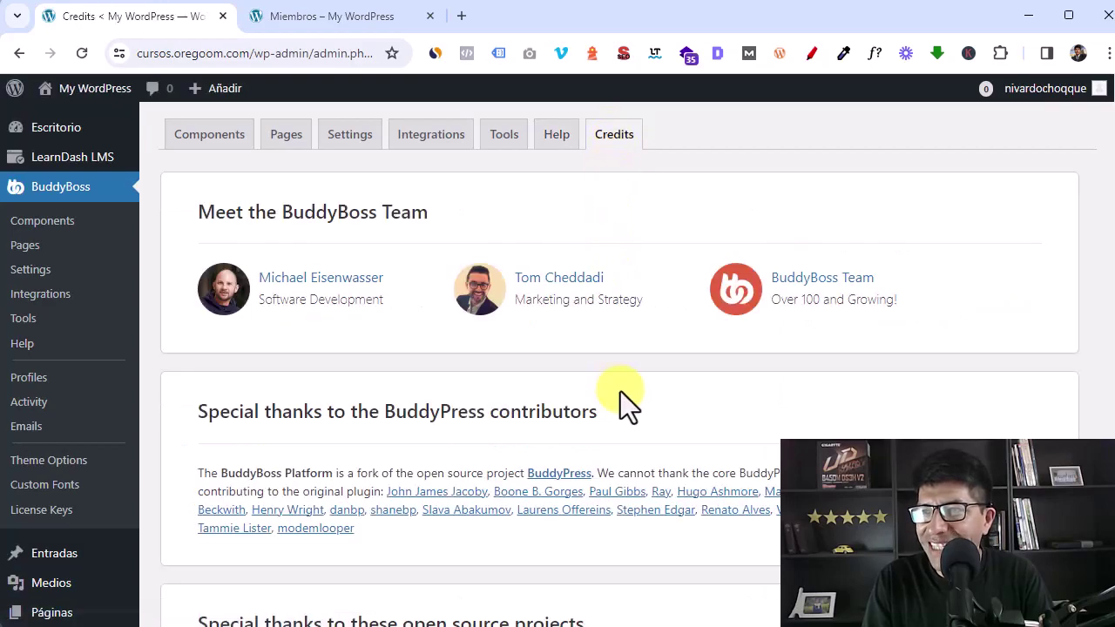